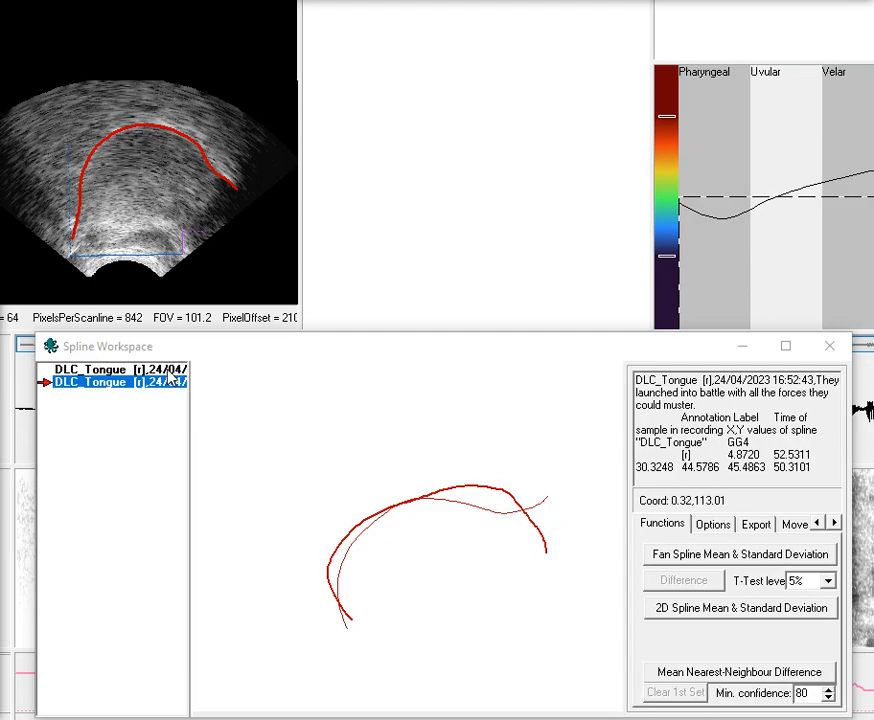
Copy both DLC_Tongue splines from the Spline Workspace to the Publisher, switch to it and highlight each curve in turn.
left_click(170, 369)
left_click(168, 382, "shift")
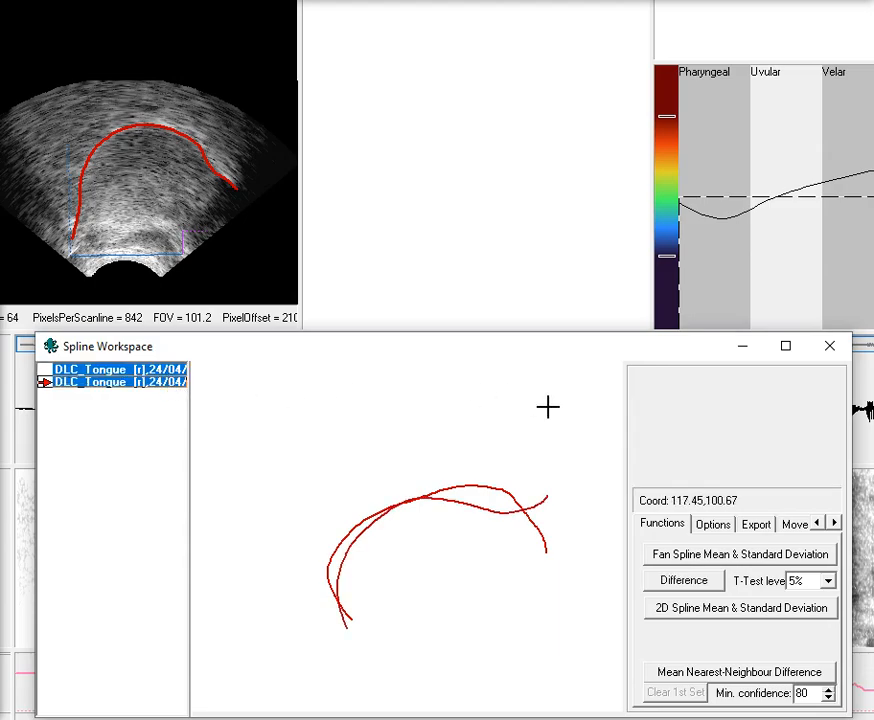
left_click(714, 526)
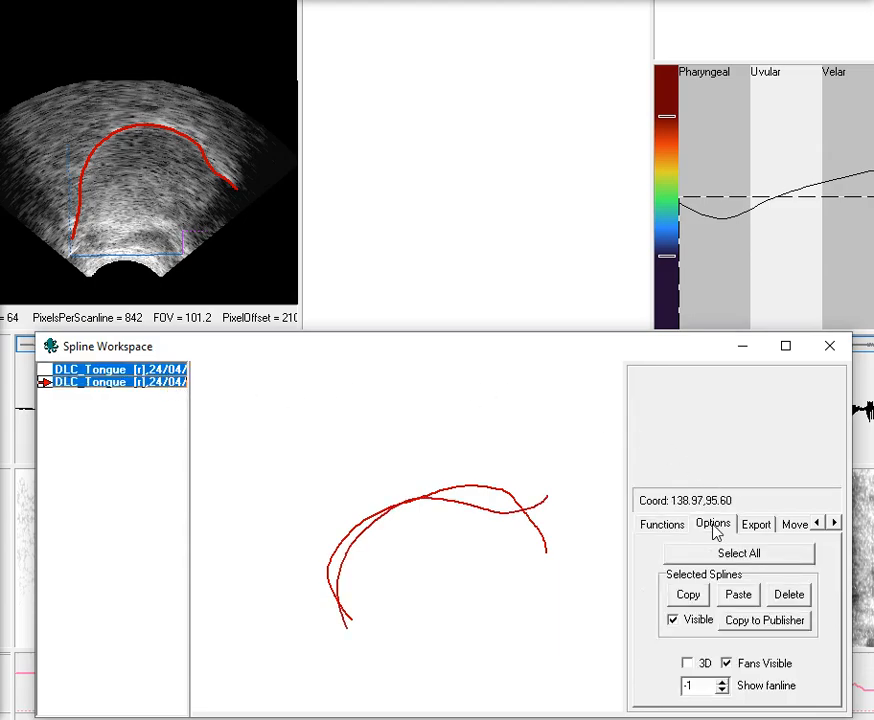
left_click(767, 621)
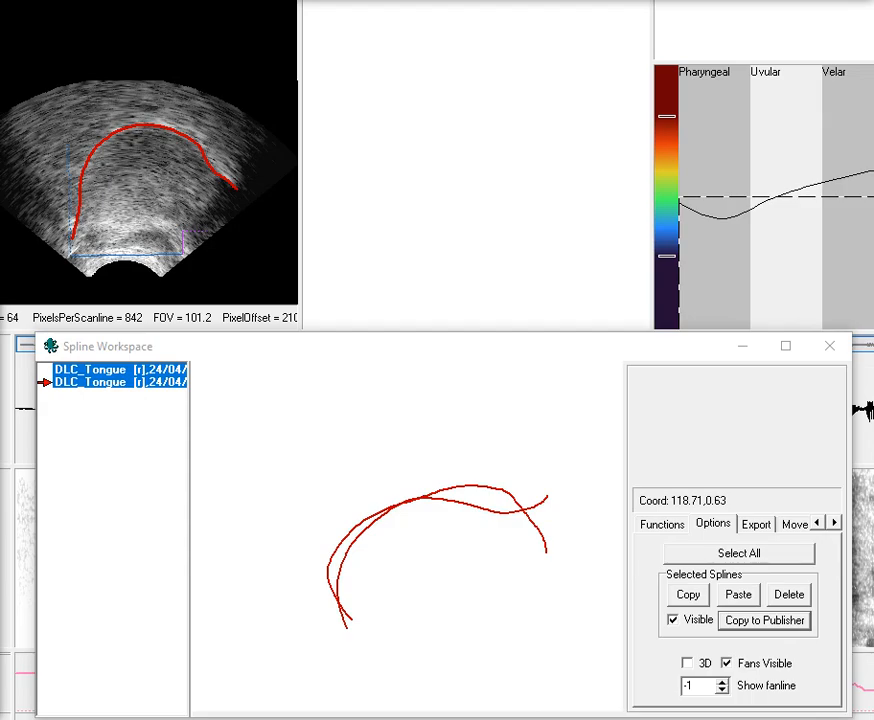
key("alt+Tab")
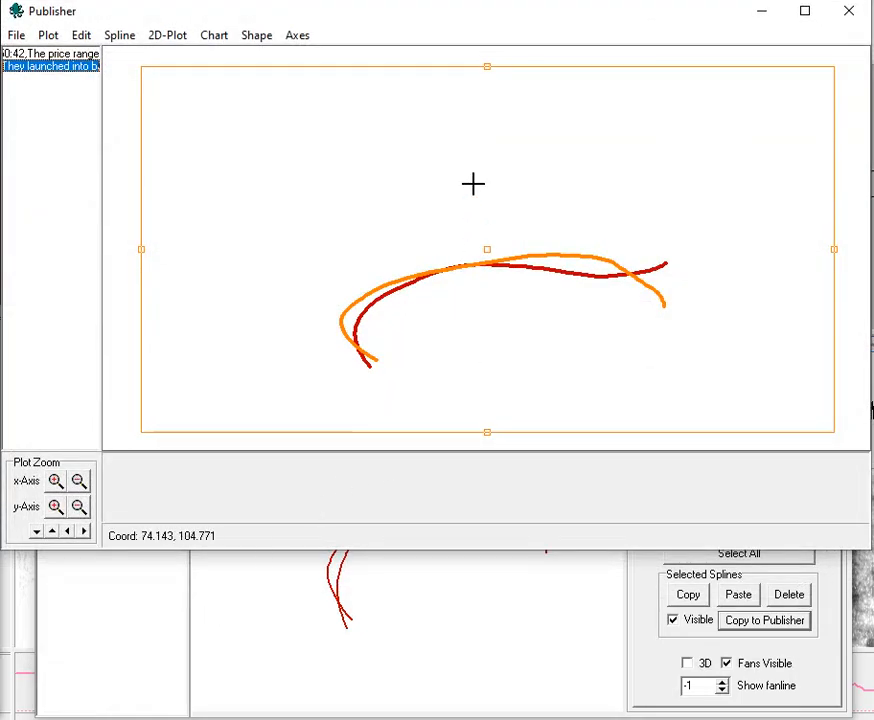
left_click(72, 56)
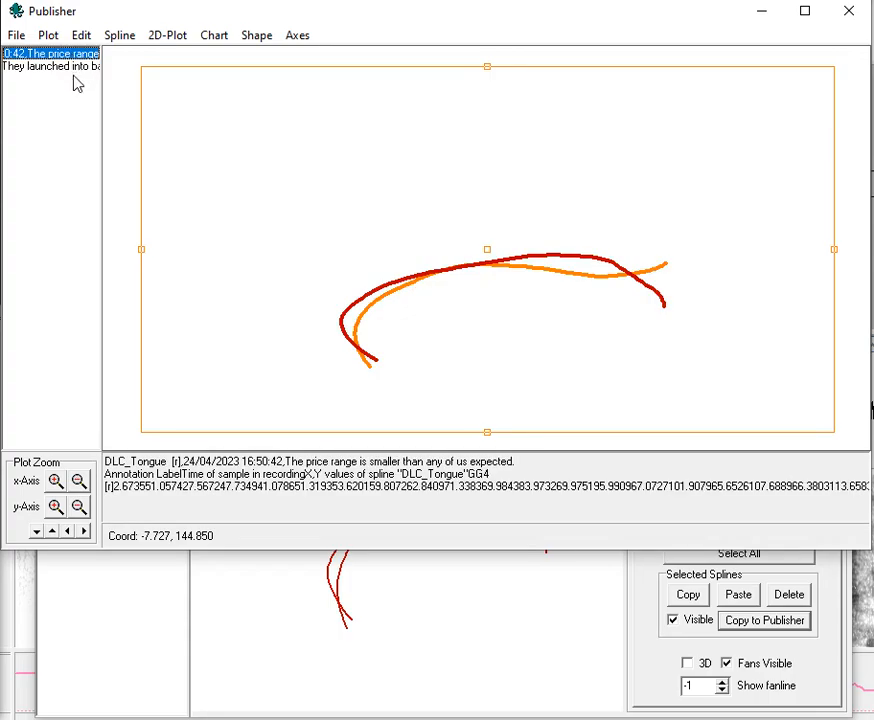
left_click(74, 66)
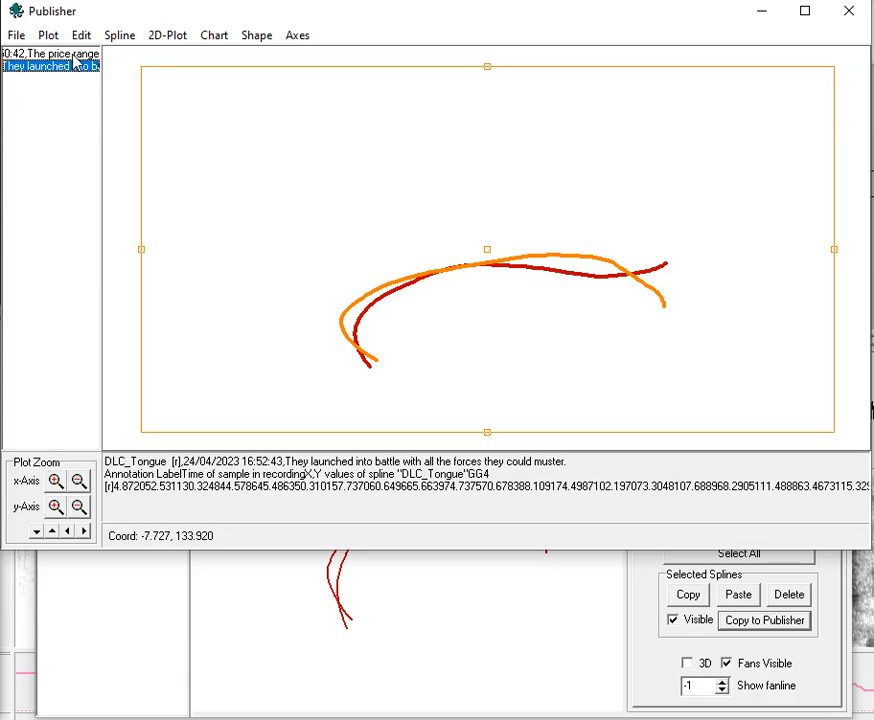
Create a set of axes and tie both spline plots to its x-y axes.
left_click(299, 38)
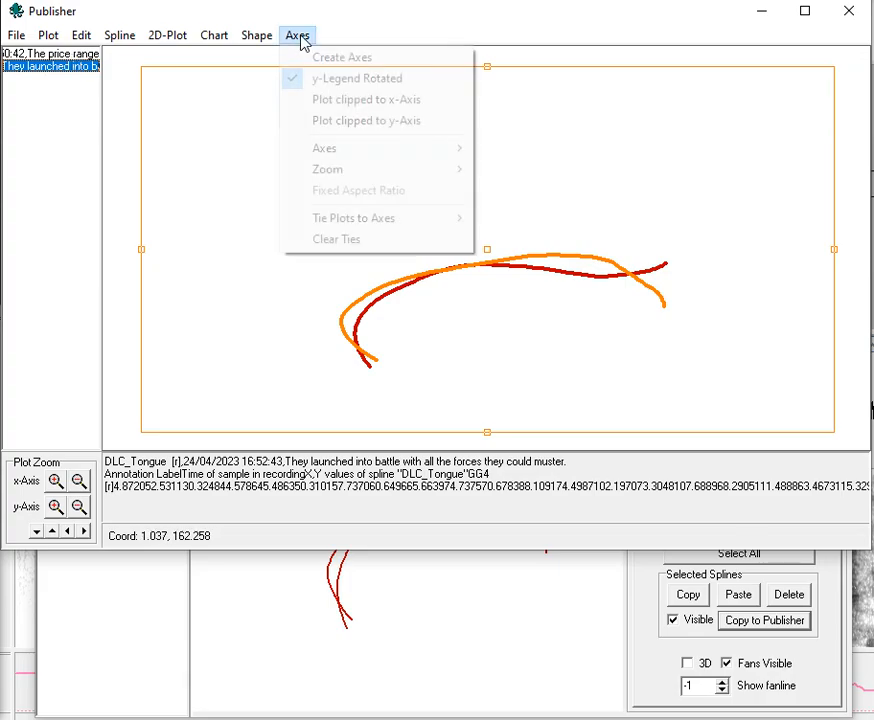
left_click(302, 57)
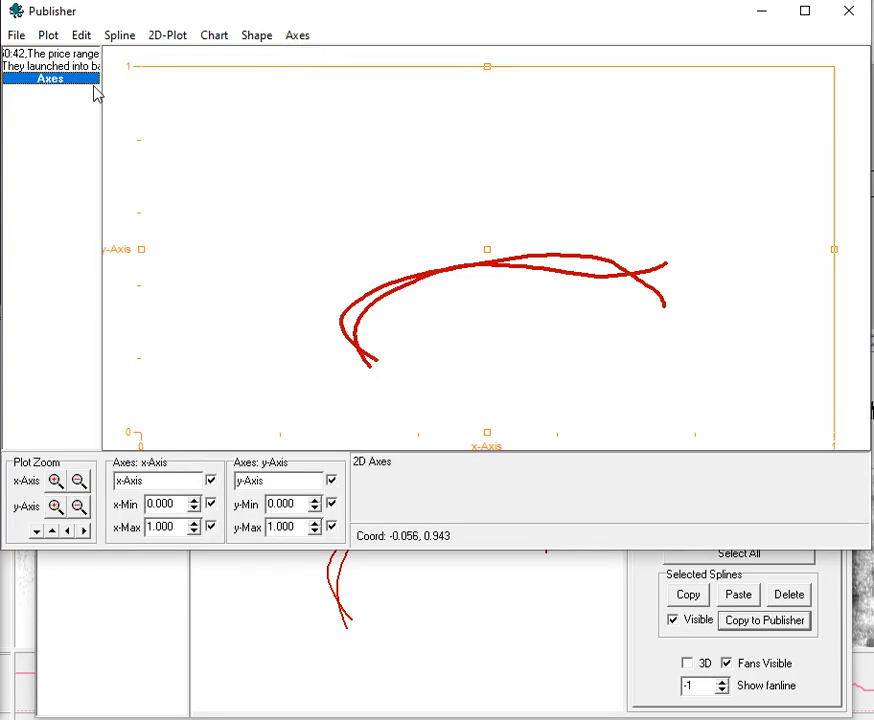
left_click_drag(77, 55, 78, 88)
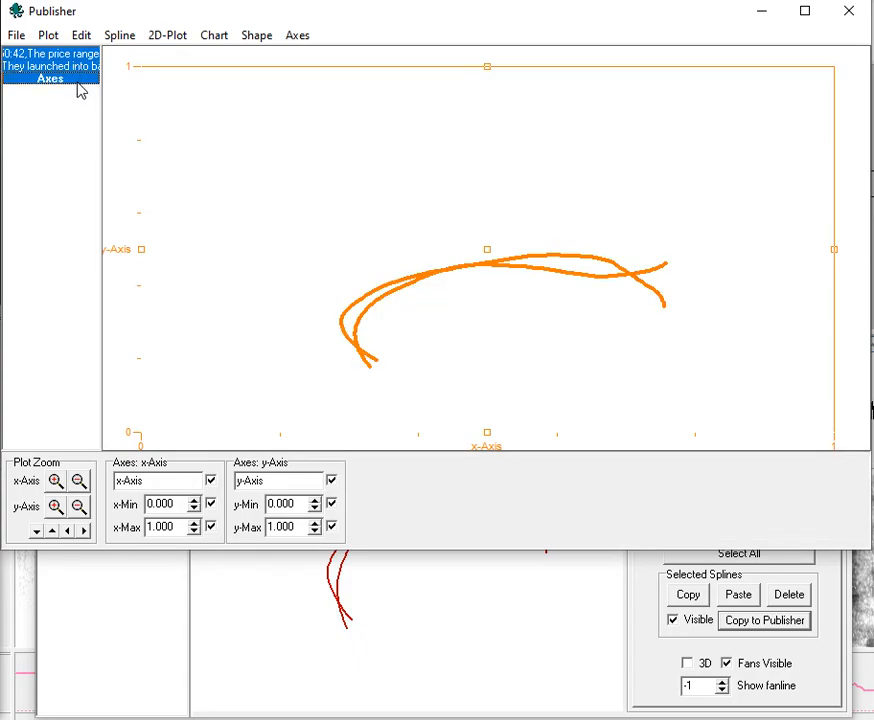
left_click(299, 38)
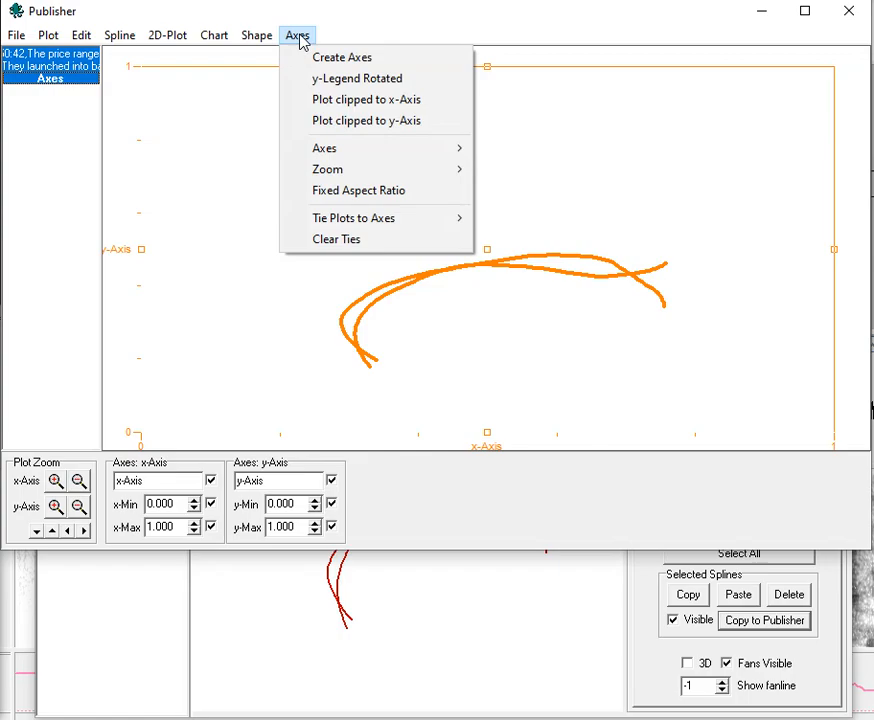
mouse_move(405, 227)
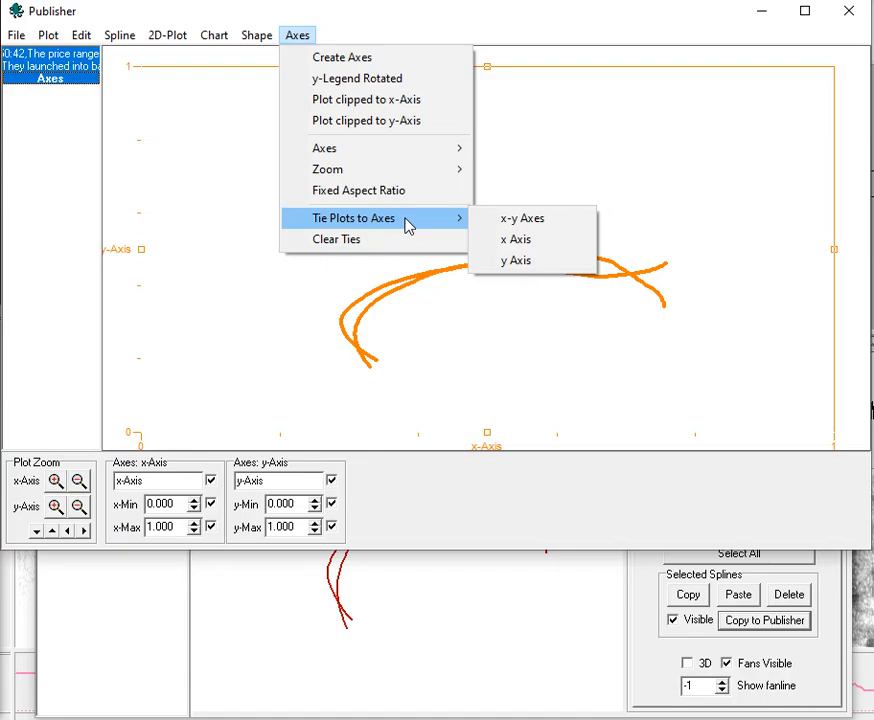
left_click(508, 219)
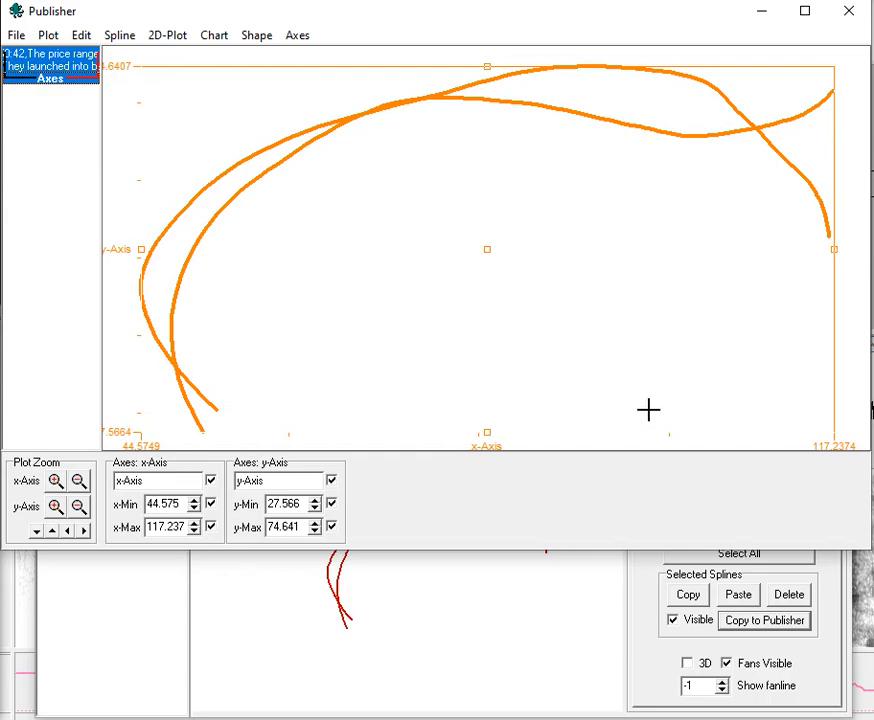
Give the tied axes a fixed aspect ratio and make the Publisher window taller to fit the whole plot.
left_click(298, 36)
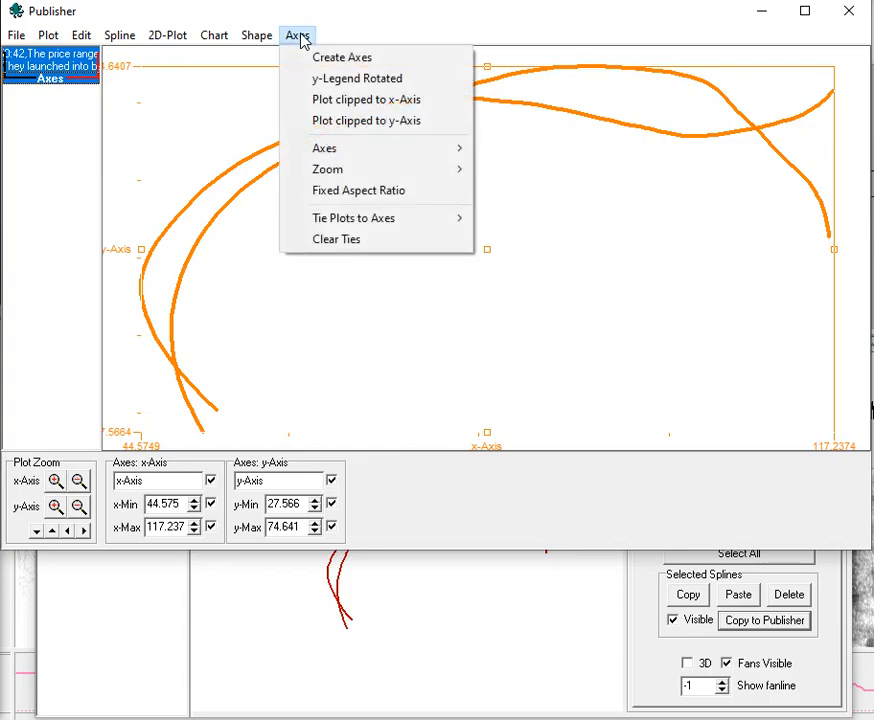
left_click(394, 192)
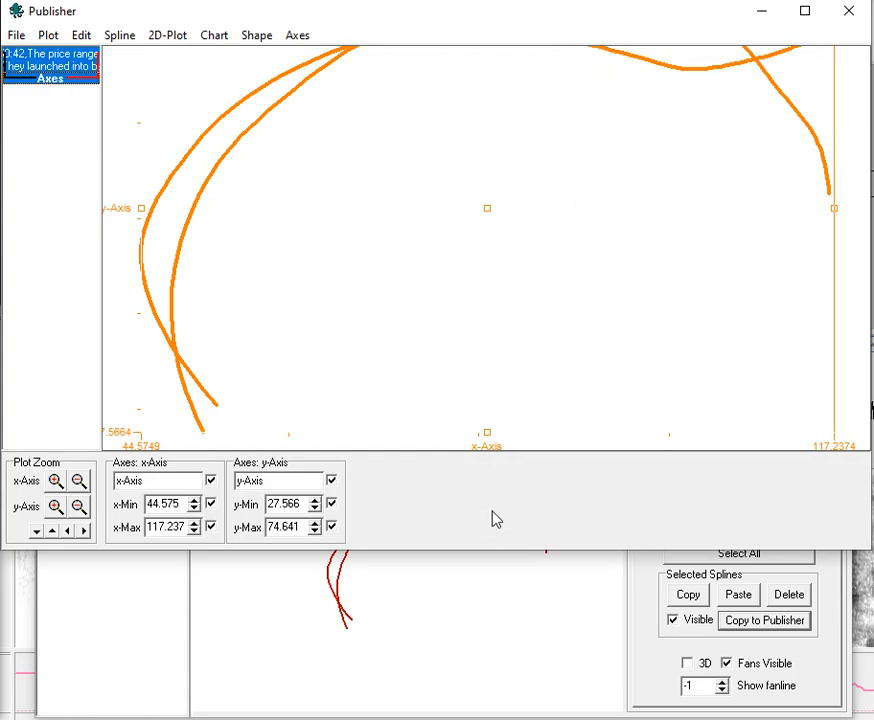
left_click_drag(478, 552, 465, 682)
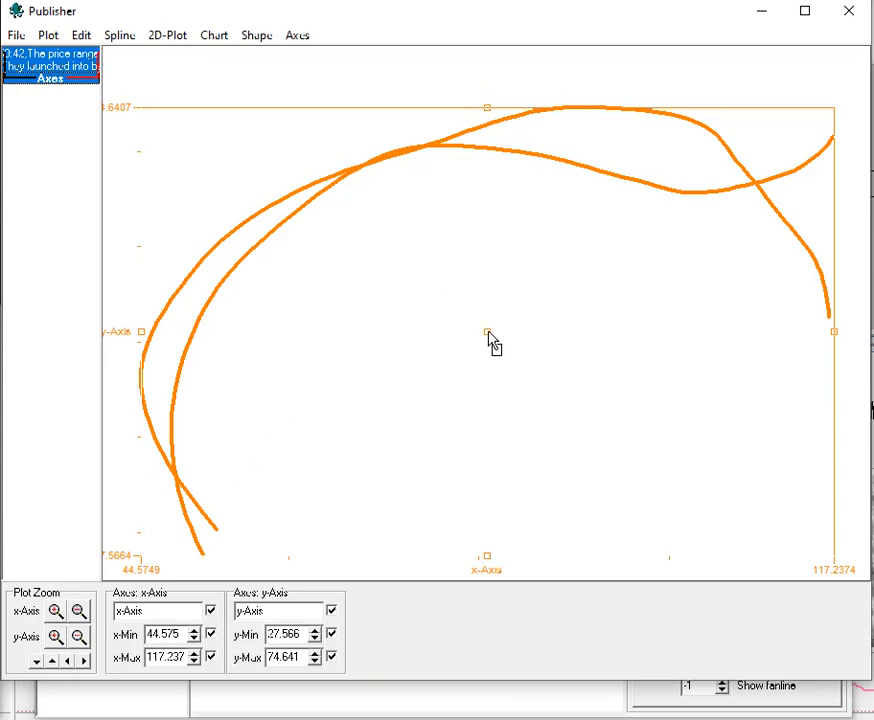
Shrink the plot slightly and centre it so that all the axis labels fit inside the drawing area.
left_click_drag(488, 334, 502, 318)
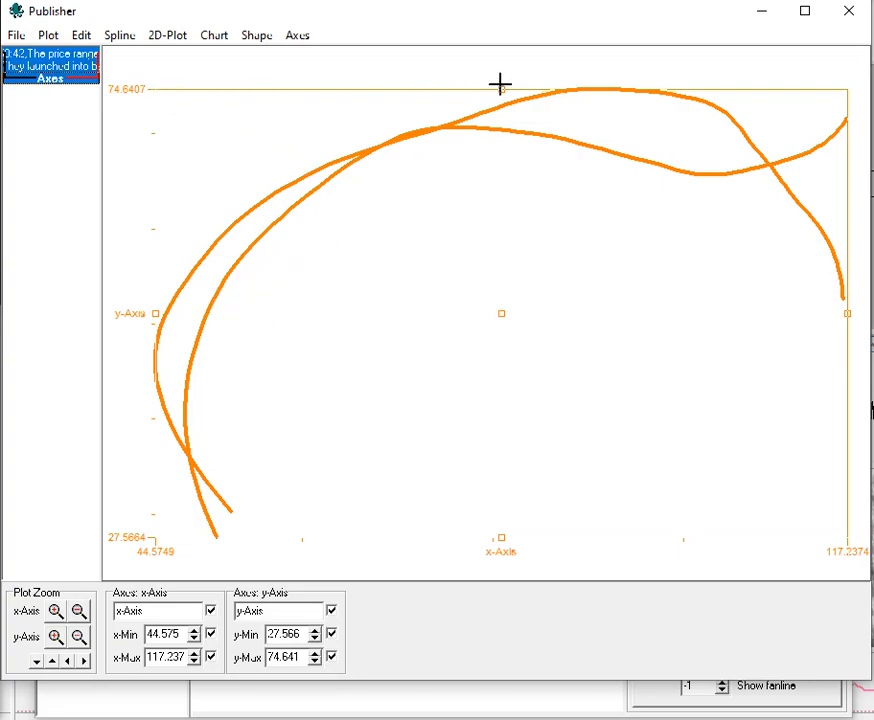
left_click_drag(501, 89, 497, 126)
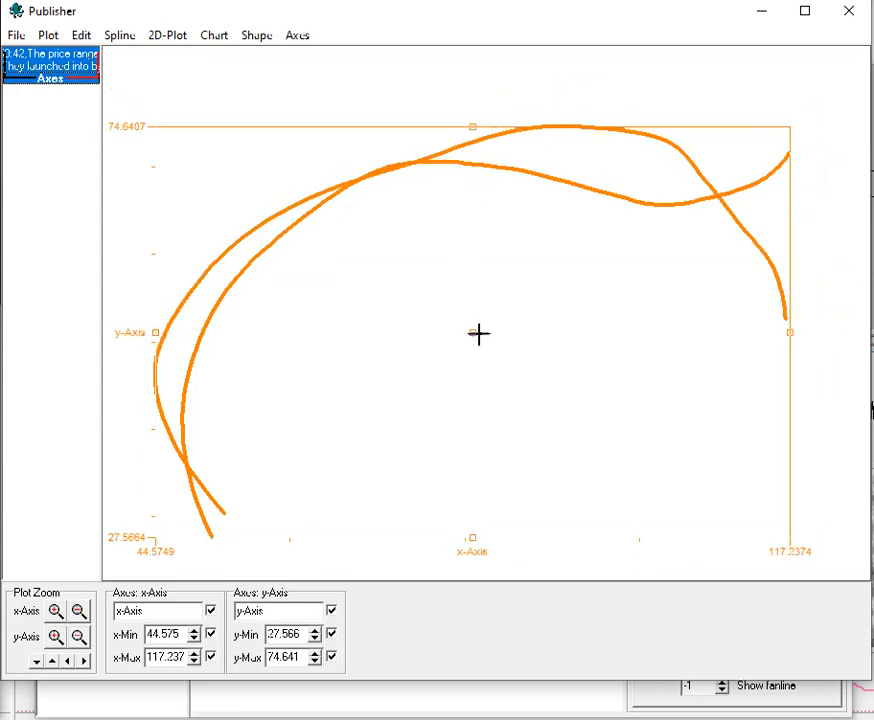
left_click_drag(474, 334, 496, 317)
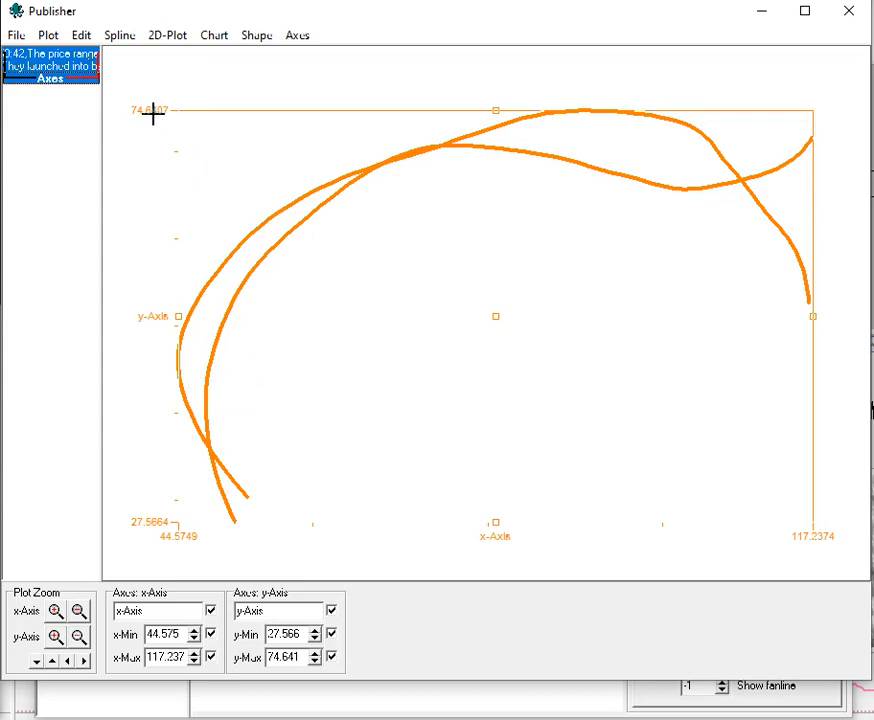
Set the font size of the axis labels to 12, keeping Arial Regular.
left_click(54, 42)
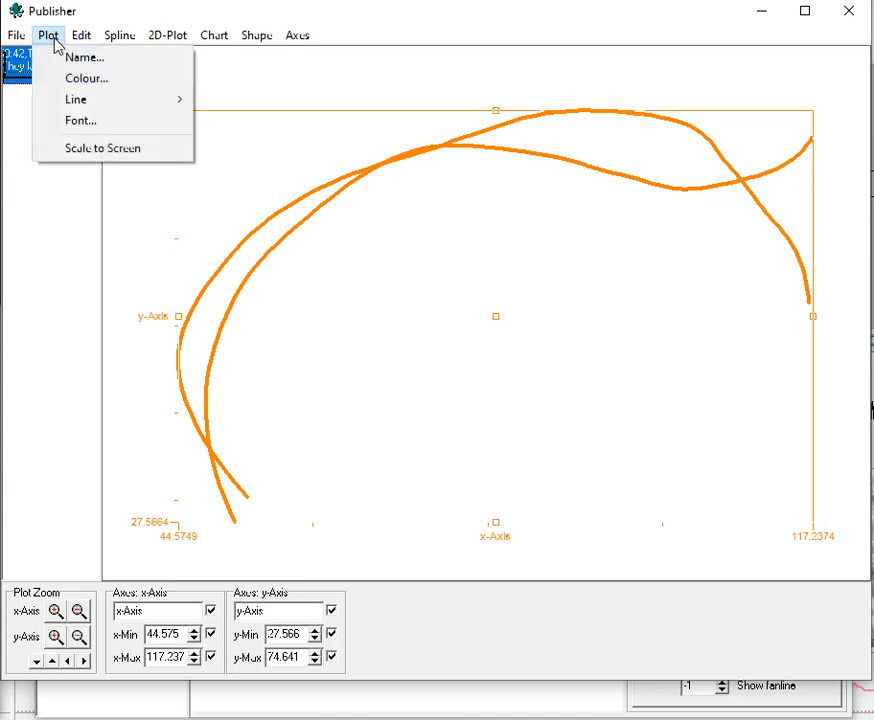
left_click(91, 124)
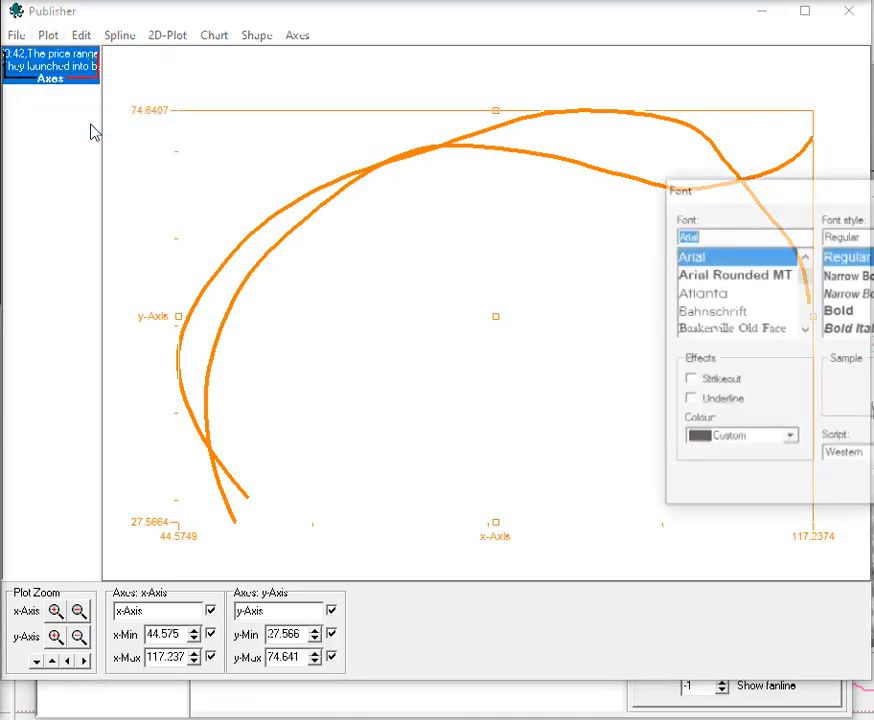
left_click_drag(760, 189, 548, 193)
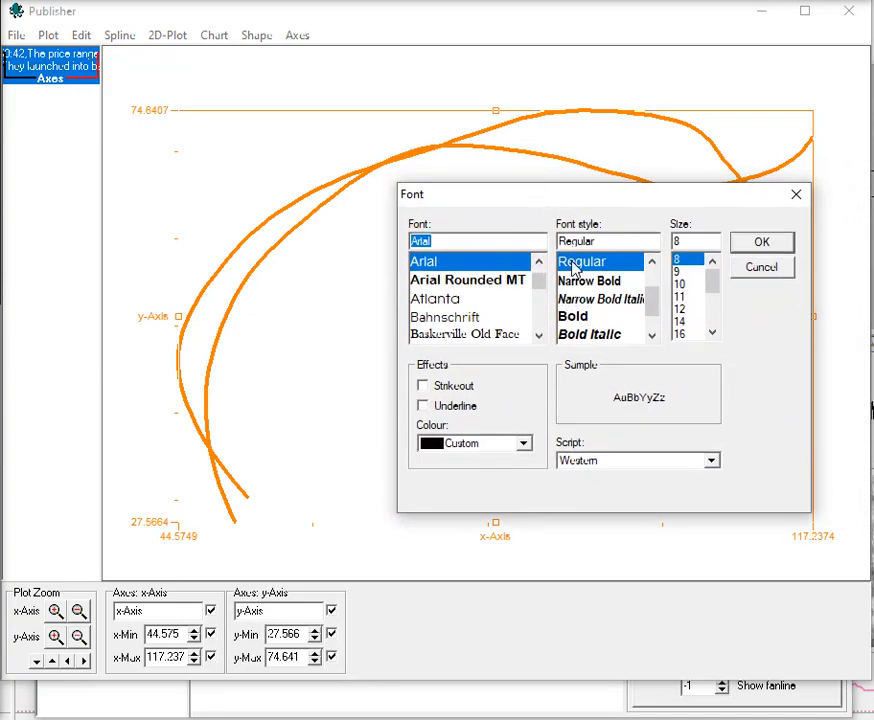
left_click(682, 310)
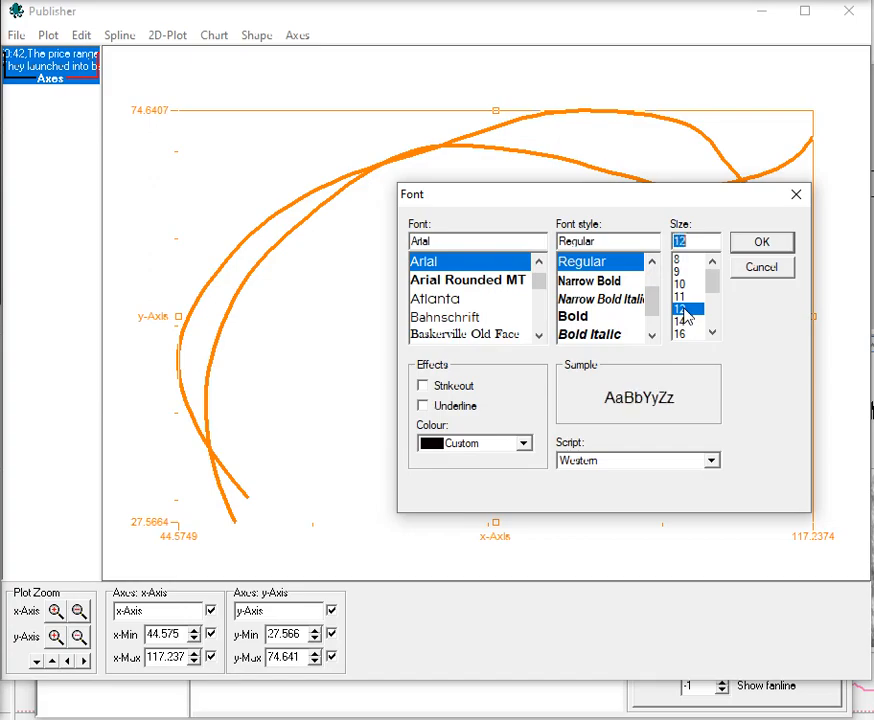
left_click(763, 245)
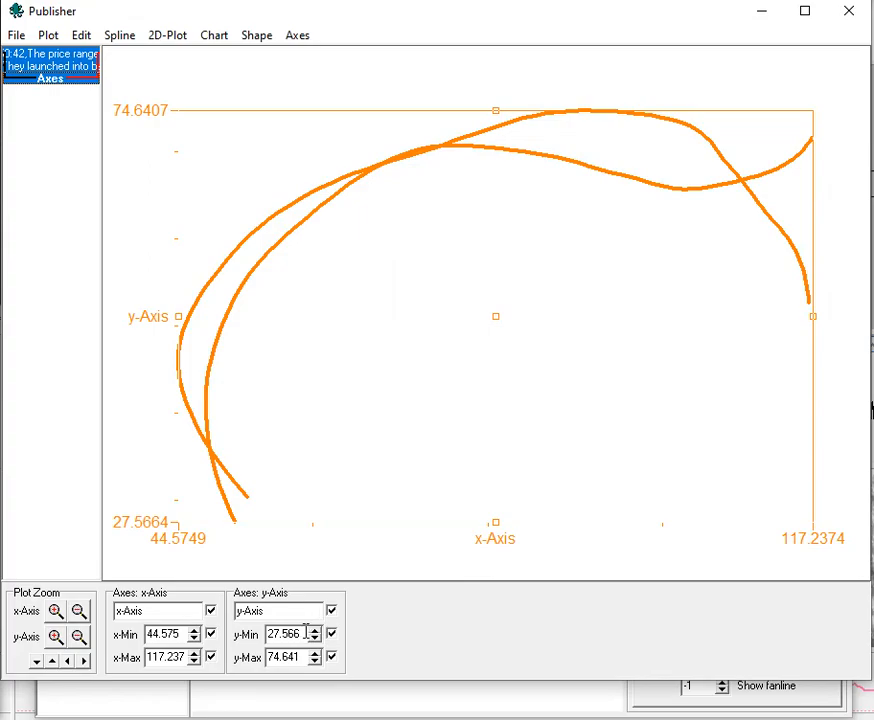
Round the x-axis limits to whole numbers, with a minimum of 44 and a maximum of 117.
left_click(180, 634)
key("BackSpace")
key("BackSpace")
key("BackSpace")
key("BackSpace")
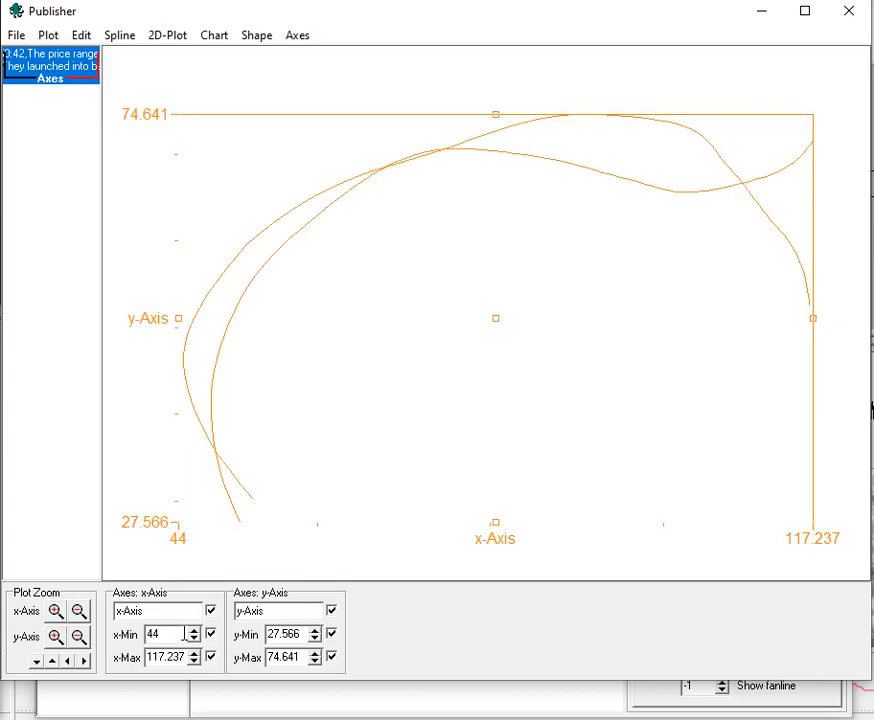
left_click(185, 656)
key("BackSpace")
key("BackSpace")
key("BackSpace")
key("BackSpace")
Round the y-axis limits to whole numbers, with a minimum of 27 and a maximum of 74.
left_click(303, 634)
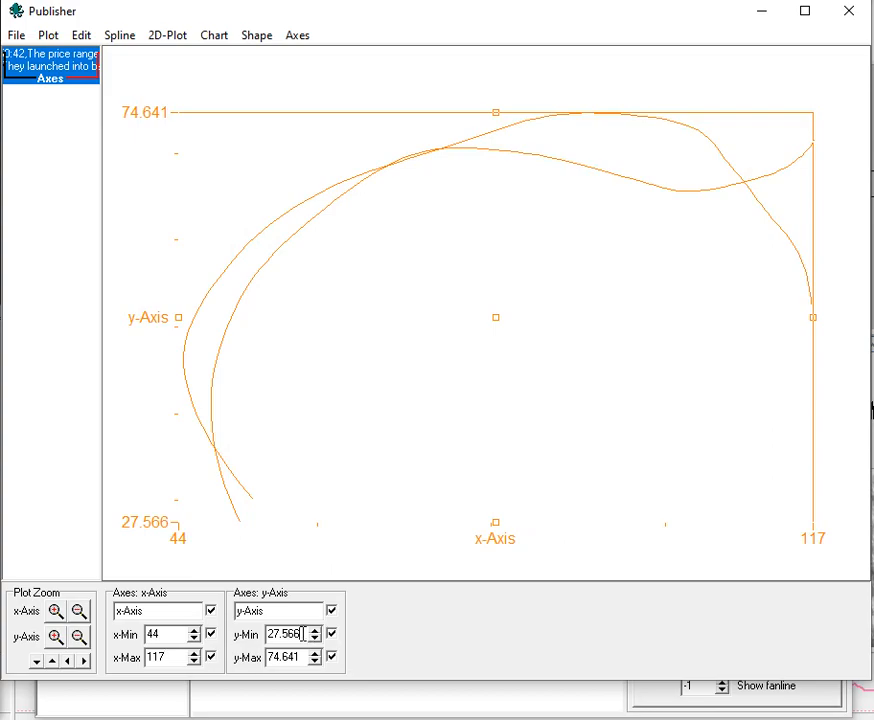
key("BackSpace")
key("BackSpace")
key("BackSpace")
key("BackSpace")
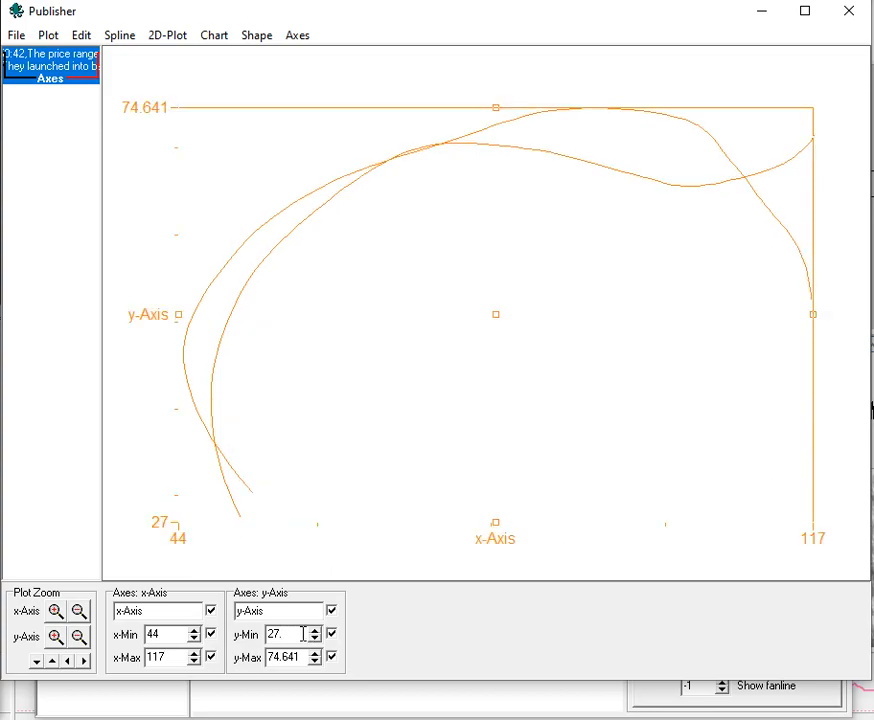
left_click(310, 657)
key("BackSpace")
key("BackSpace")
key("BackSpace")
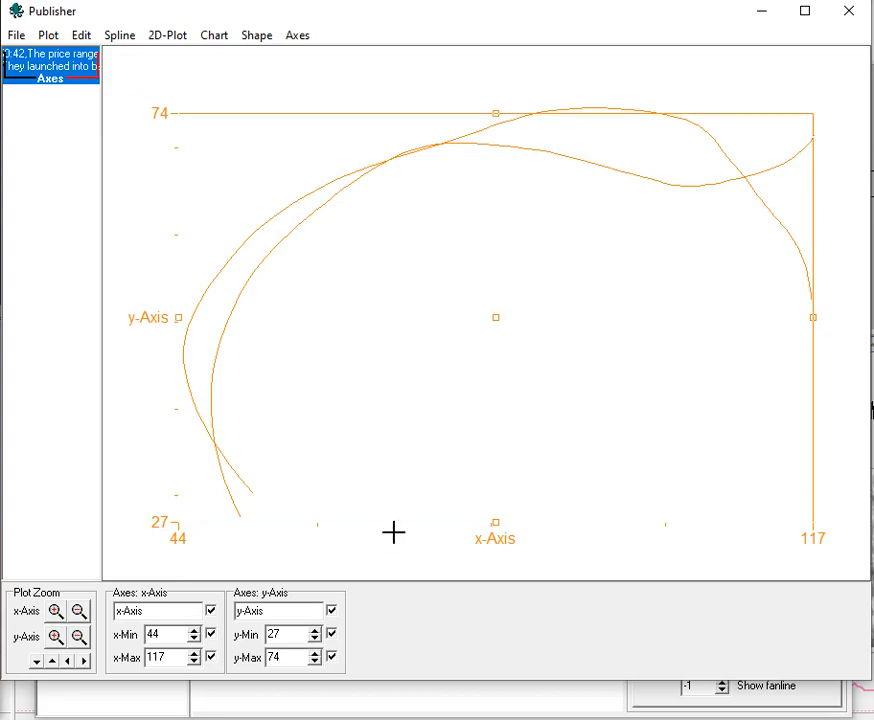
Label both the x-axis and the y-axis "mm".
left_click_drag(172, 613, 22, 617)
type("mm")
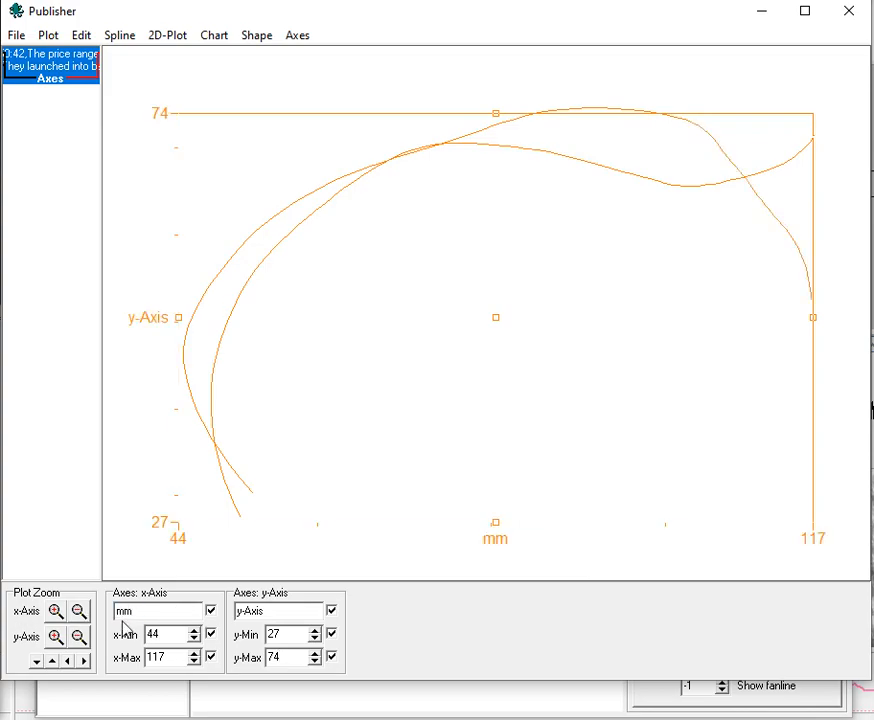
left_click_drag(275, 613, 192, 610)
type("mm")
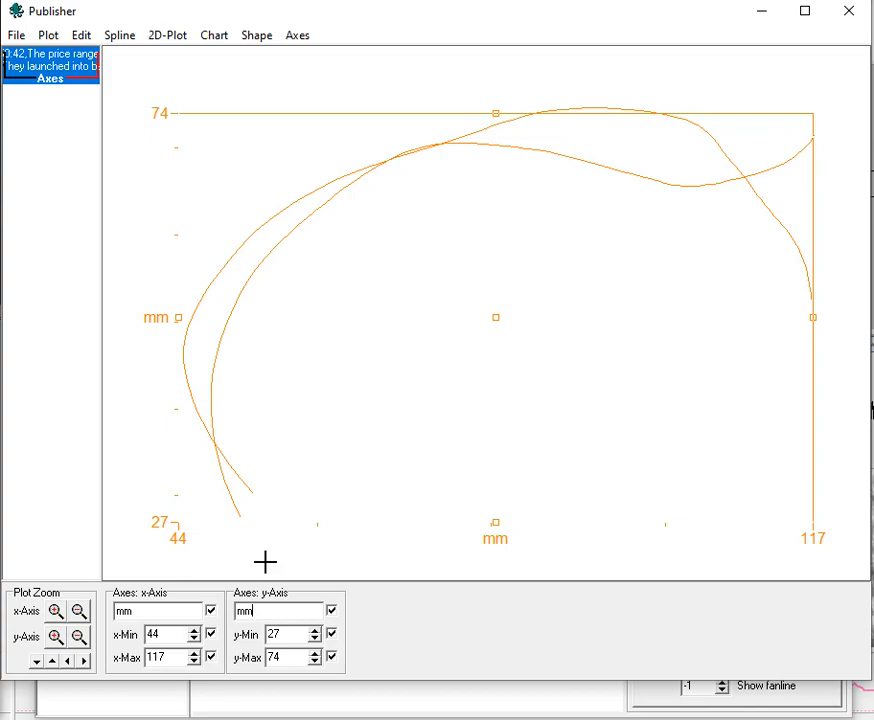
Set the colour of the "The price range" spline to the bright blue basic colour.
left_click(78, 58)
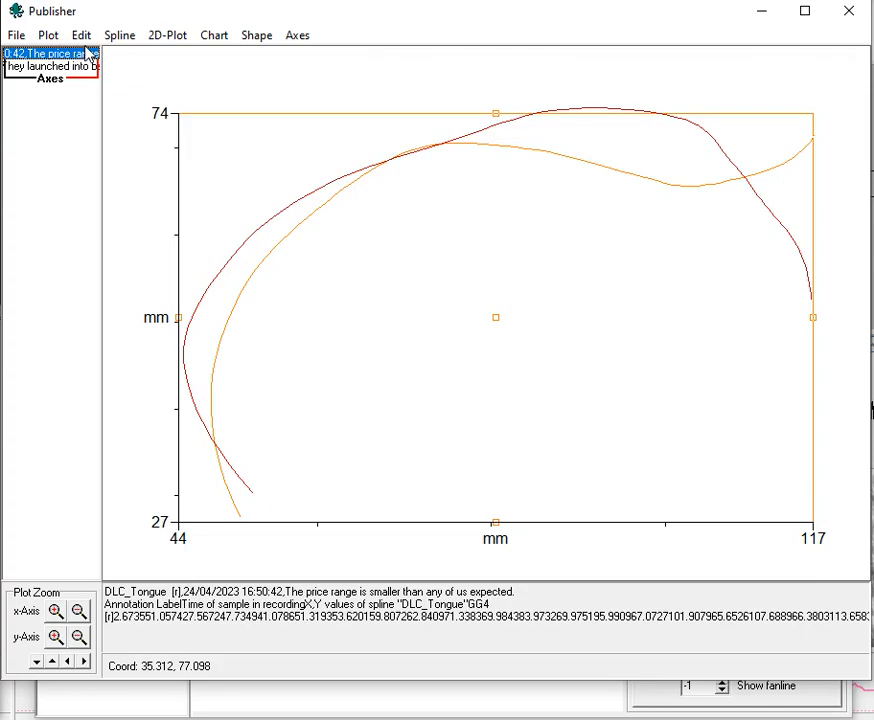
left_click(49, 38)
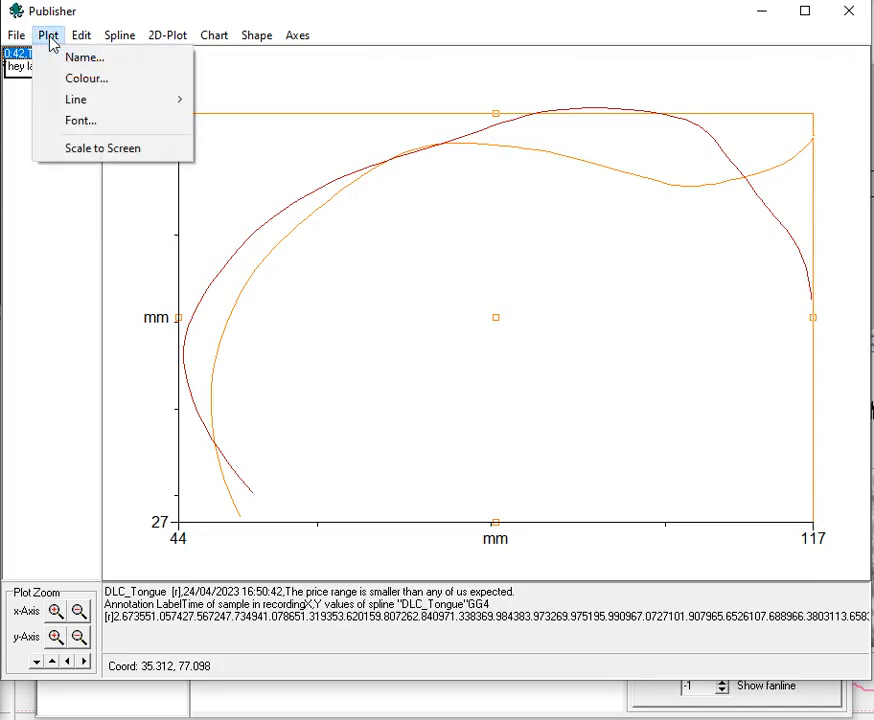
left_click(80, 79)
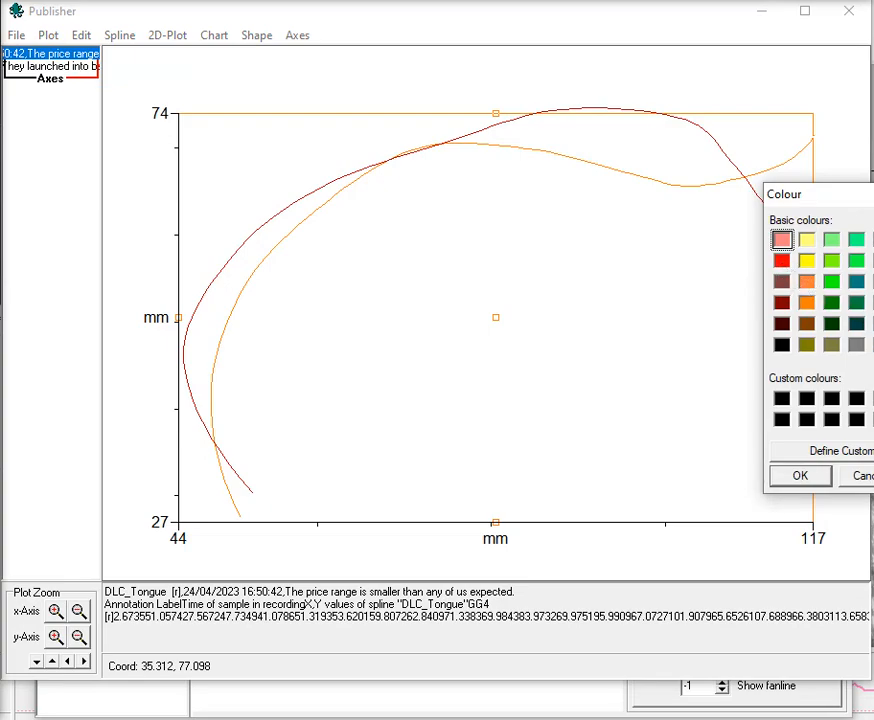
left_click_drag(803, 207, 591, 193)
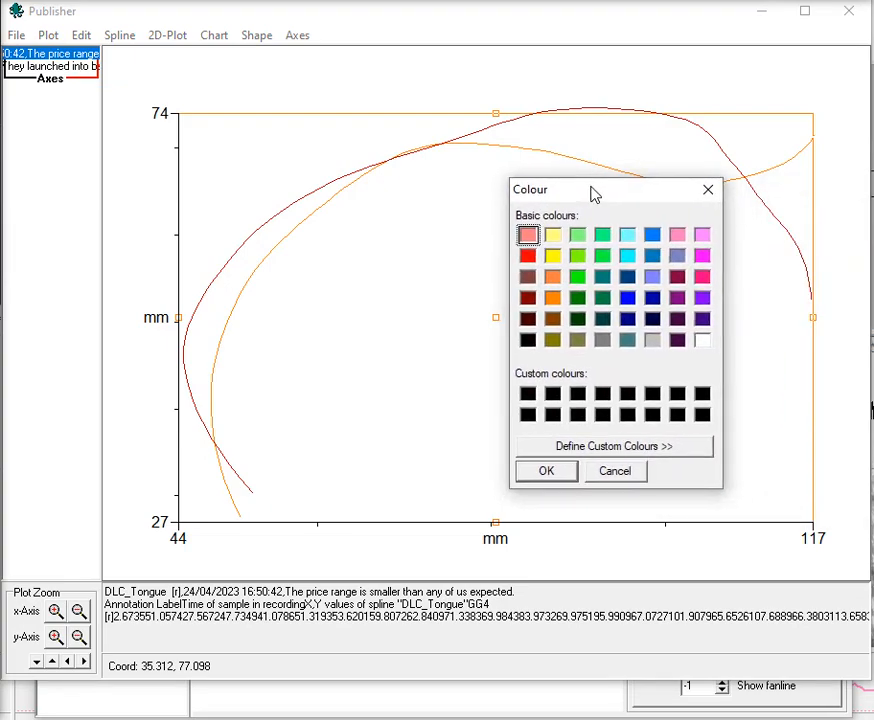
left_click(652, 234)
left_click(546, 472)
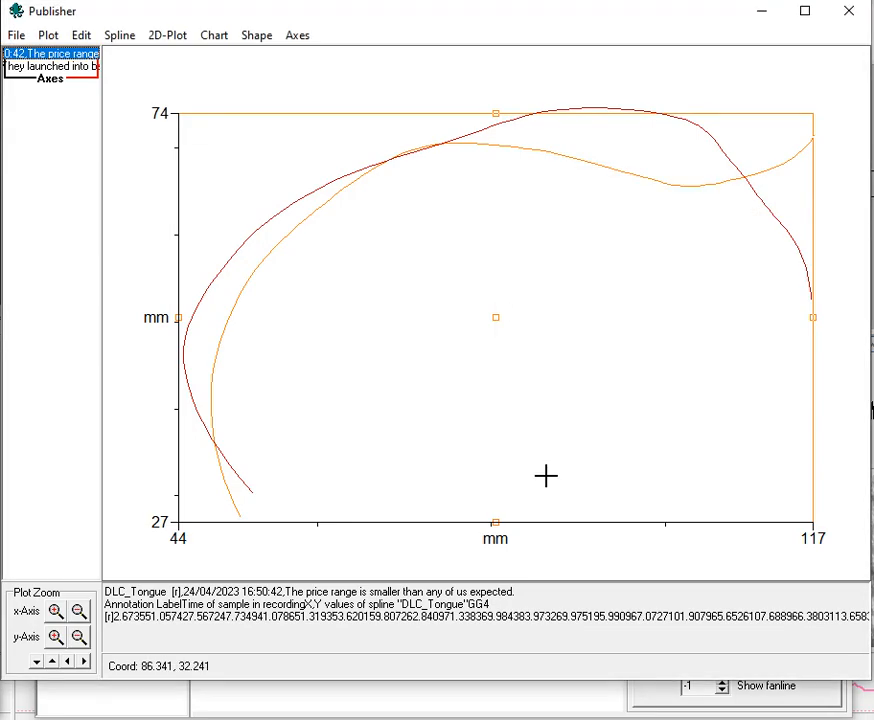
Set the line width of the "The price range" spline to 2.
left_click(52, 39)
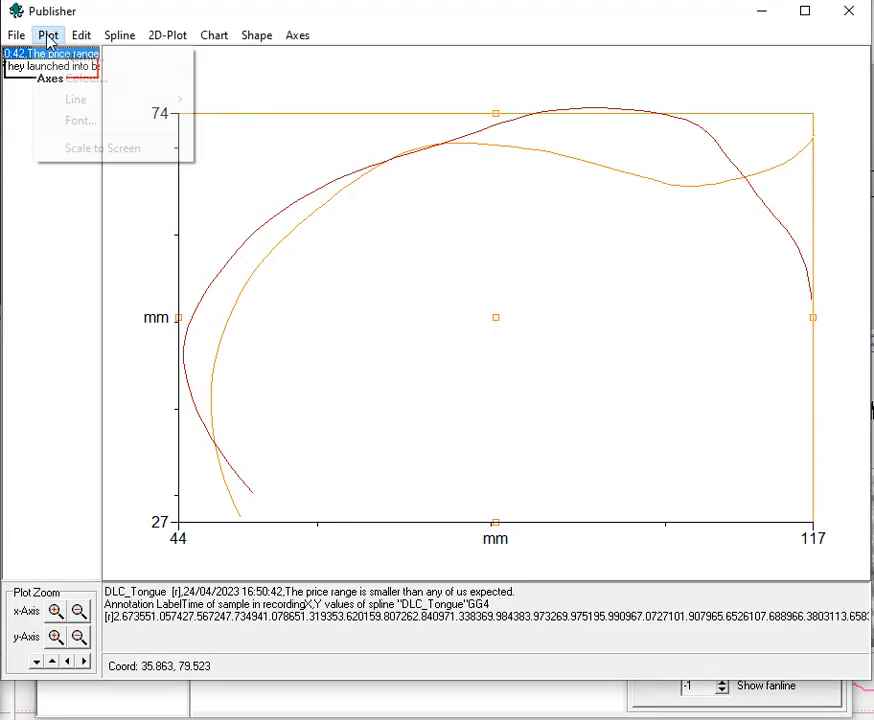
mouse_move(88, 110)
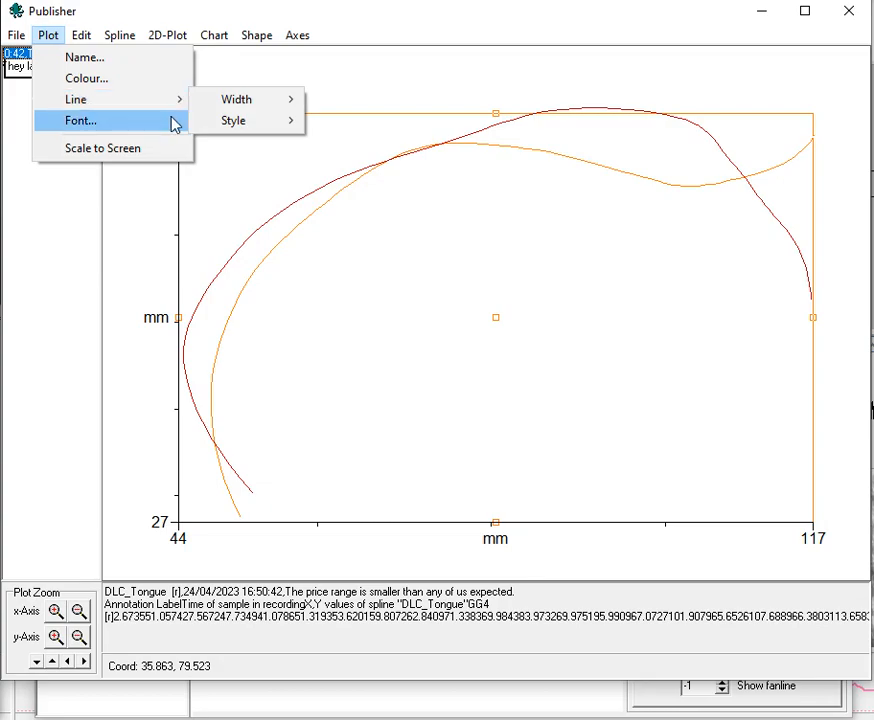
mouse_move(248, 109)
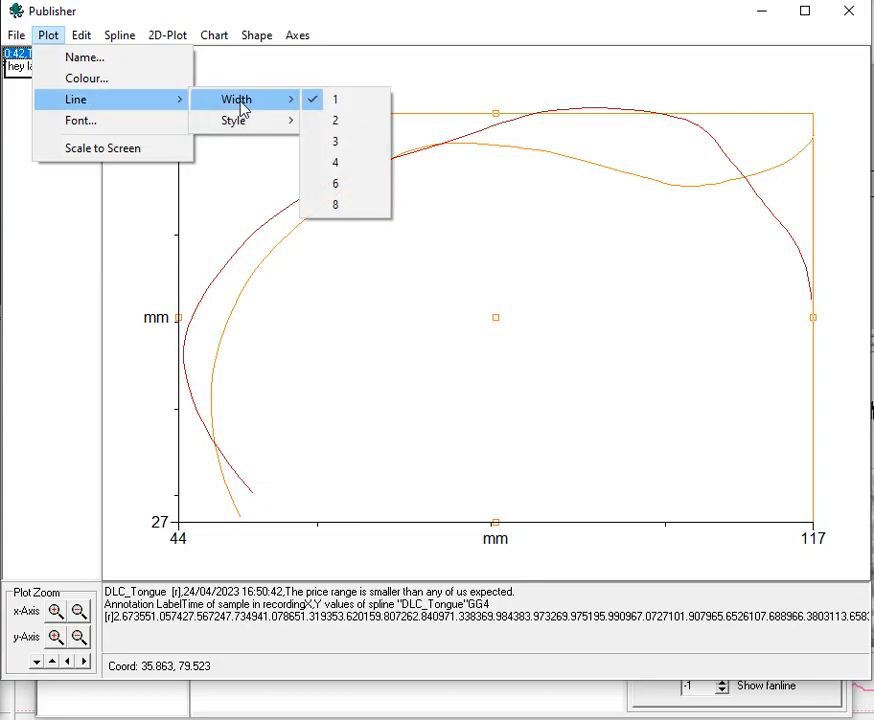
left_click(340, 124)
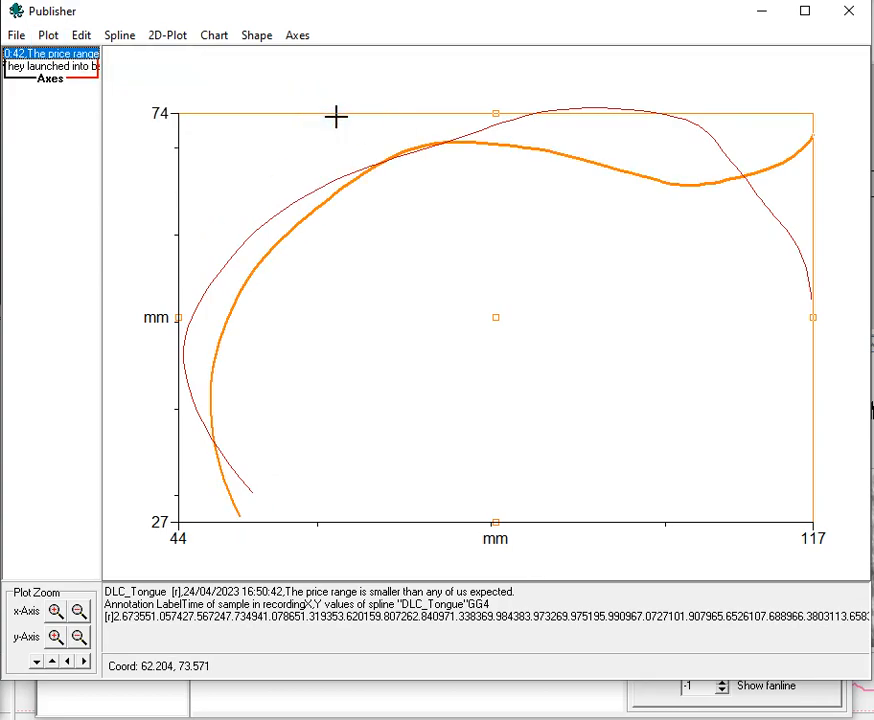
Set the line style of the "The price range" spline to Dash.
left_click(48, 35)
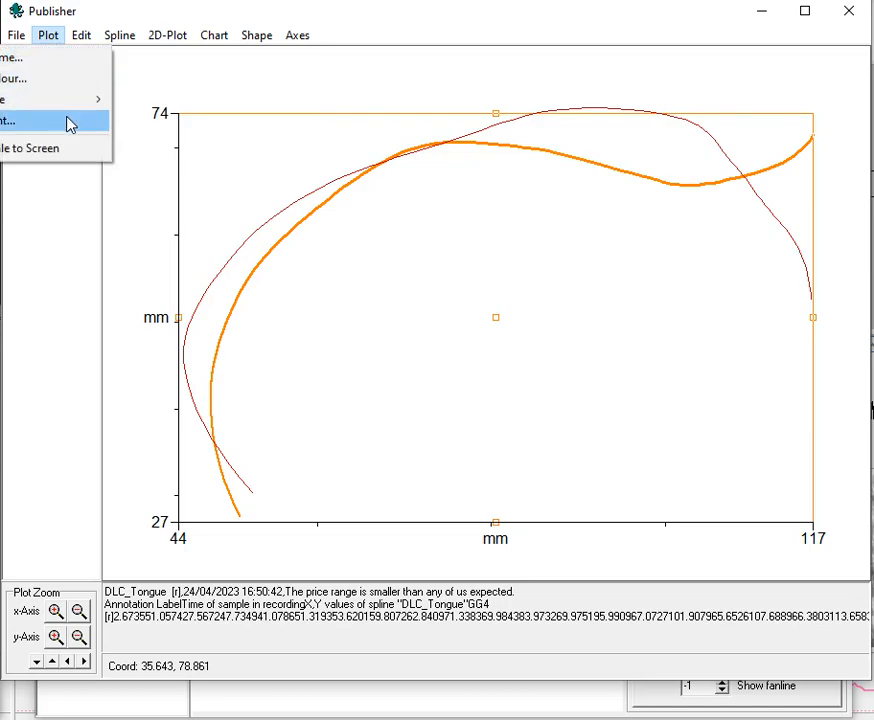
mouse_move(100, 101)
mouse_move(180, 122)
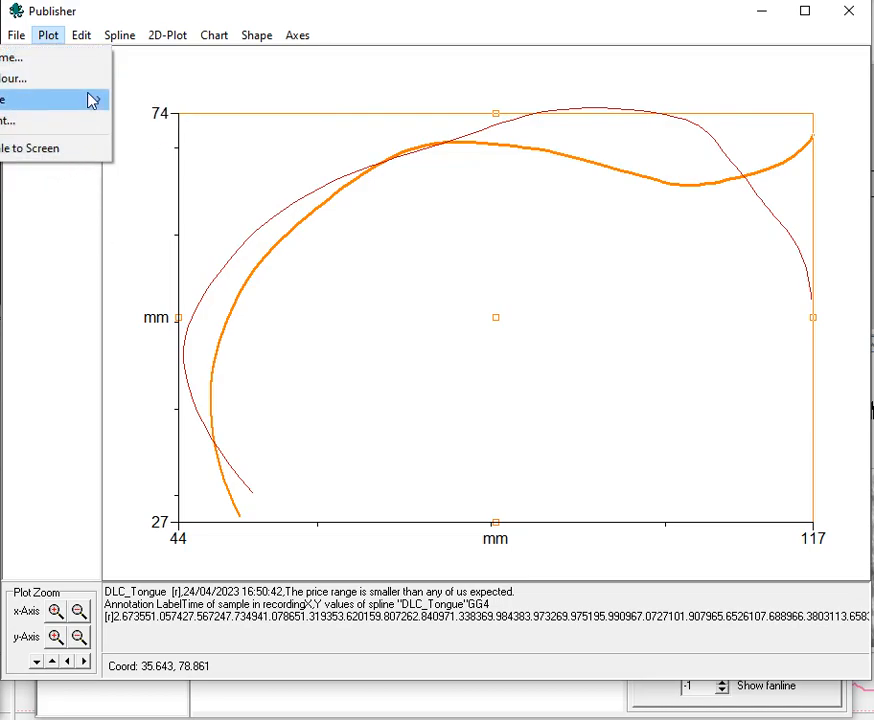
mouse_move(137, 123)
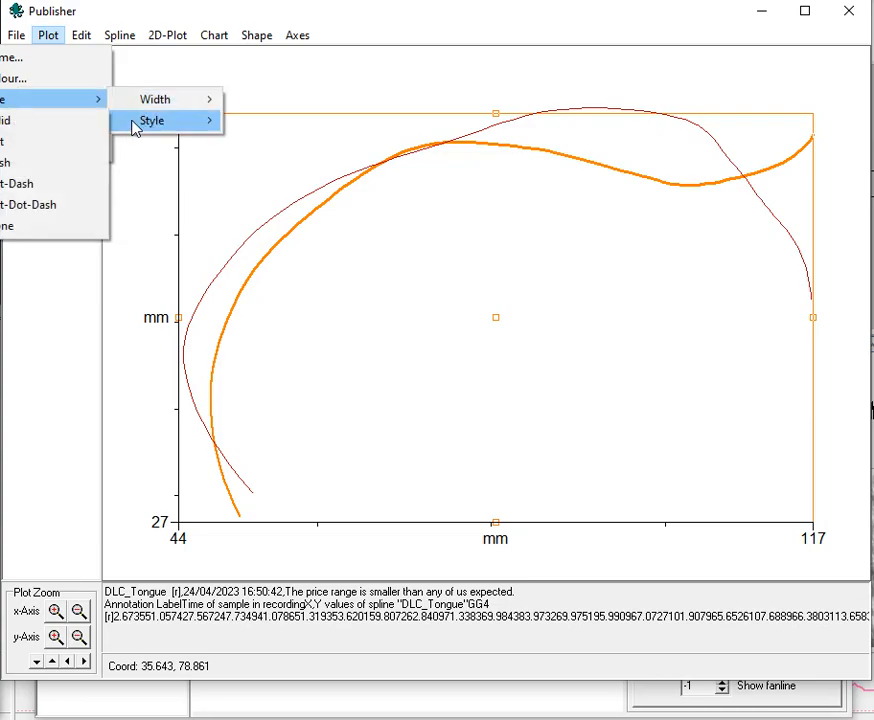
left_click(54, 162)
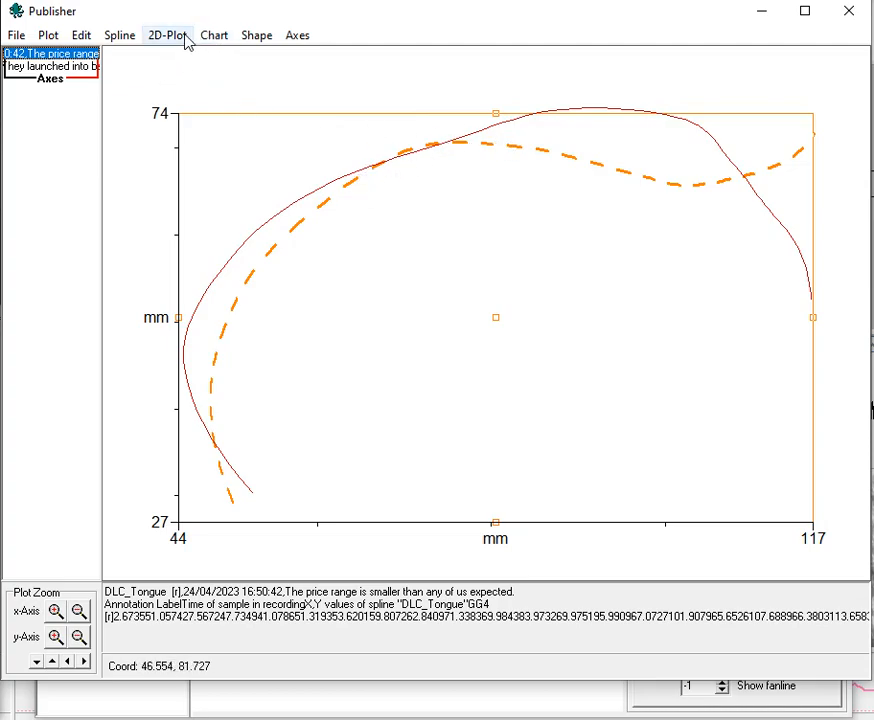
left_click(252, 45)
mouse_move(216, 42)
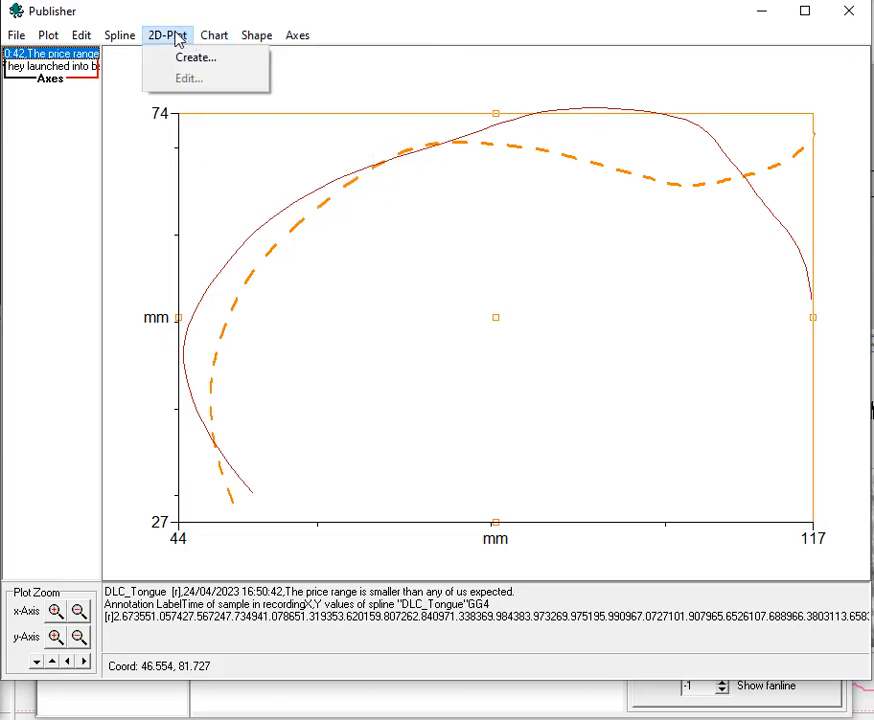
mouse_move(137, 42)
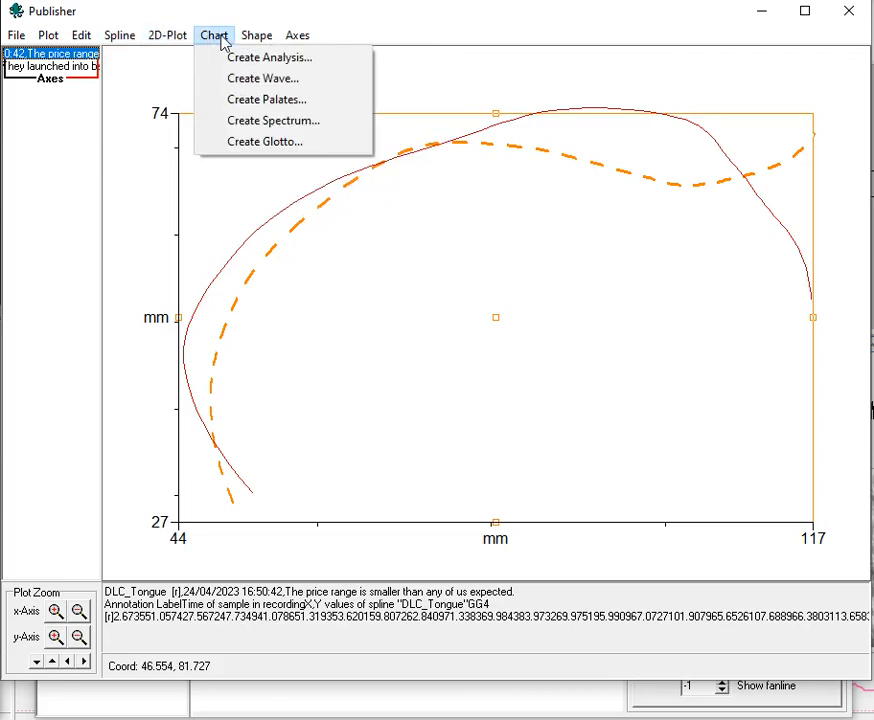
mouse_move(256, 44)
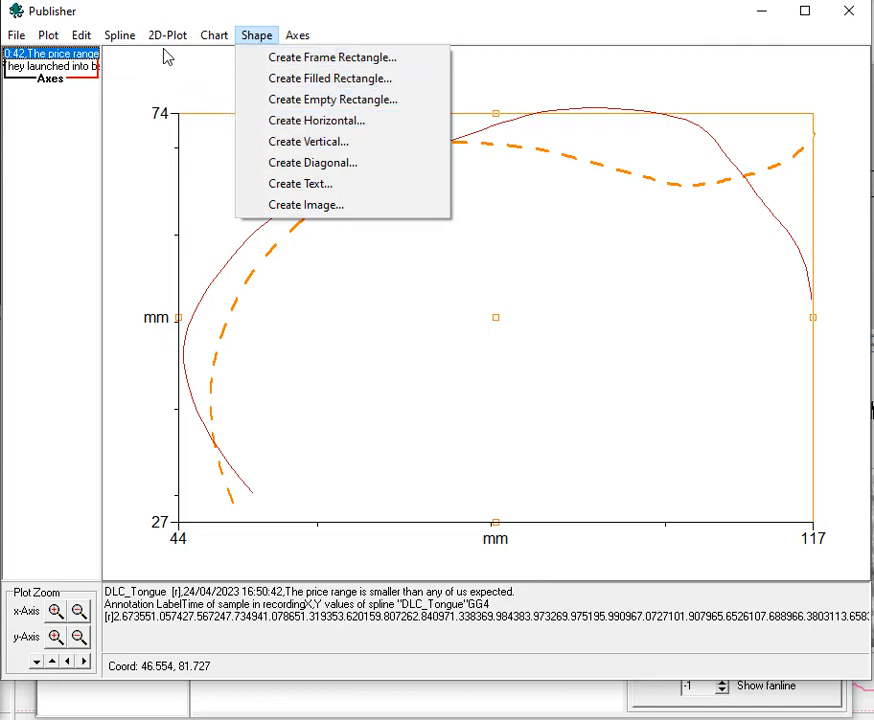
Save the figure as a 1606x1120 bitmap named Bitmap.bmp in the Documents folder.
mouse_move(33, 42)
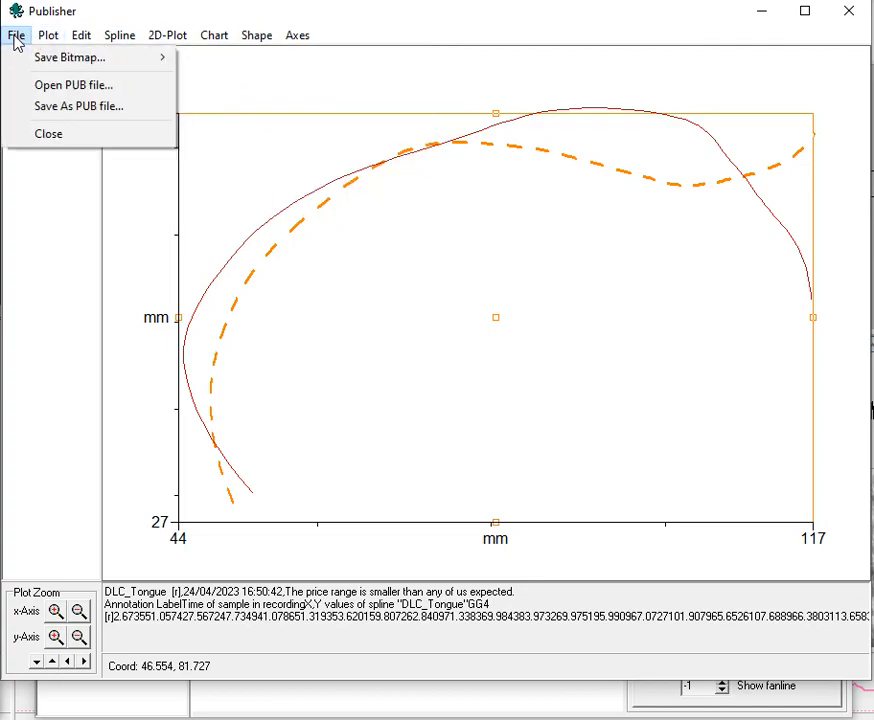
mouse_move(72, 60)
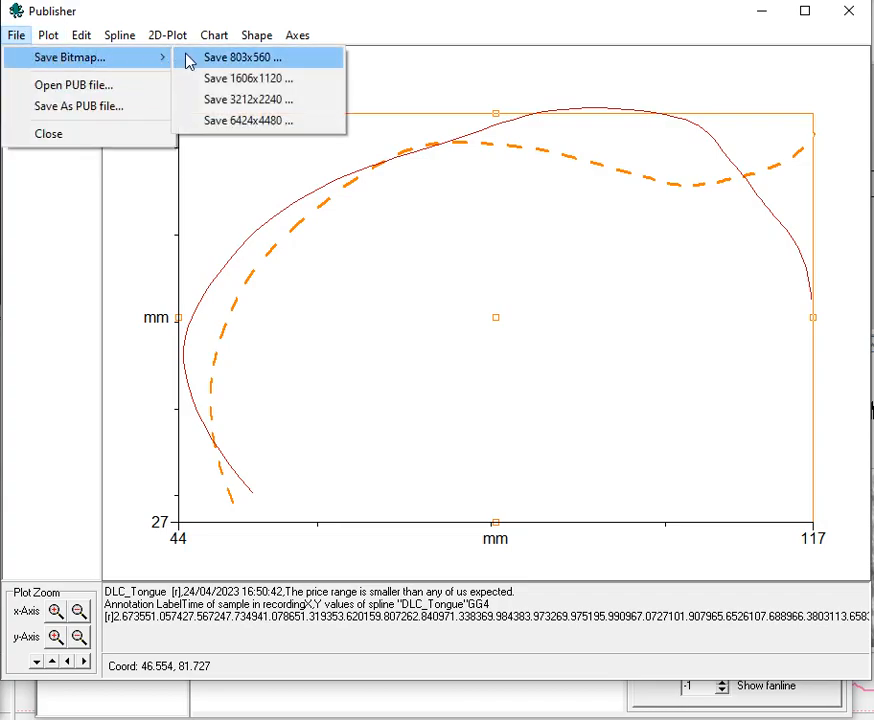
left_click(289, 86)
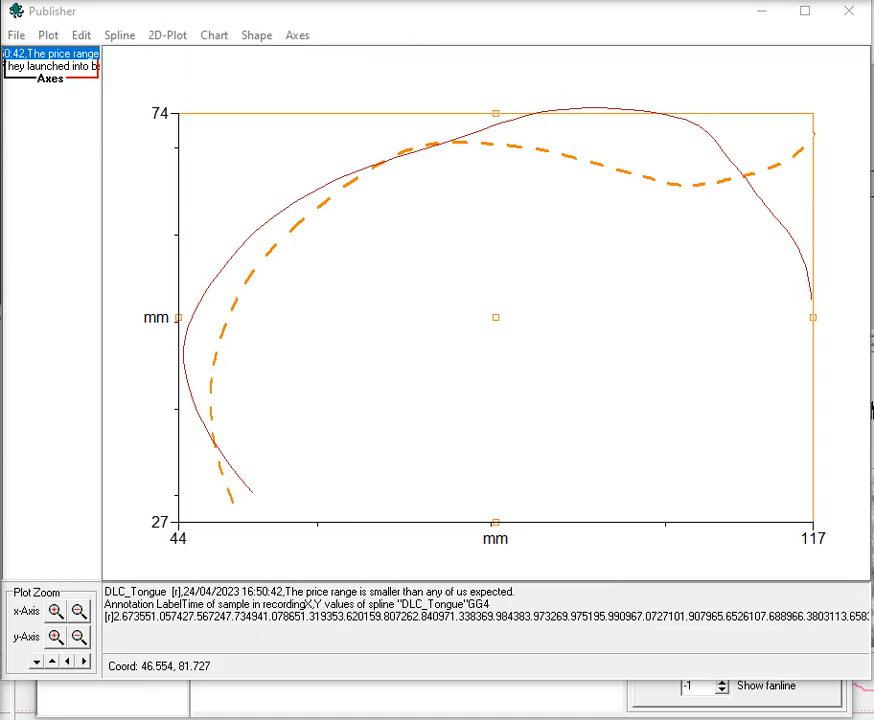
left_click_drag(873, 236, 766, 150)
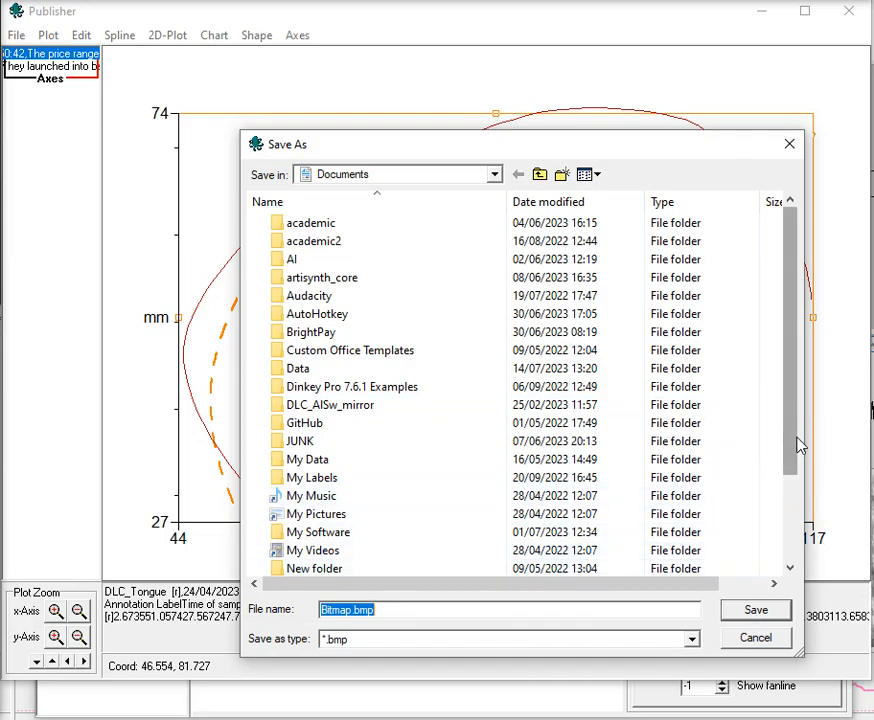
left_click(756, 611)
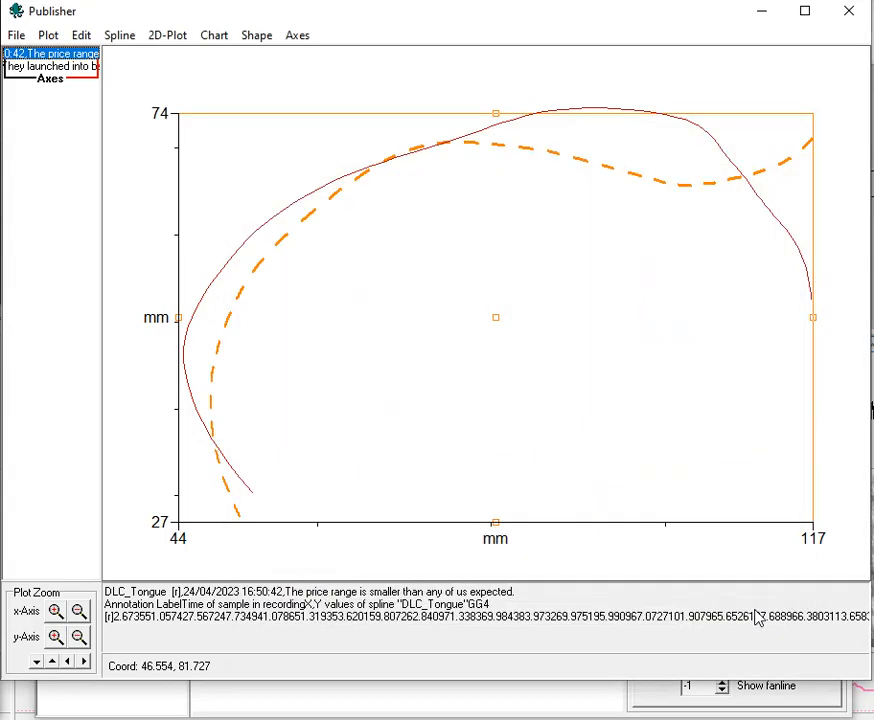
Switch to File Explorer, go to the Documents folder and view the saved Bitmap.bmp in the image viewer.
key("alt+Tab")
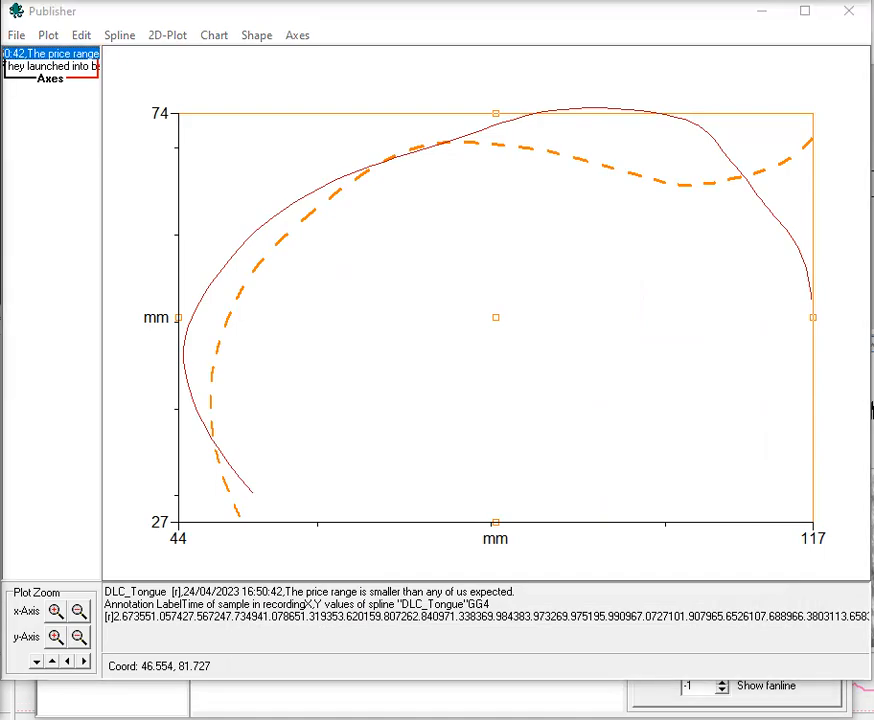
key("alt+Tab")
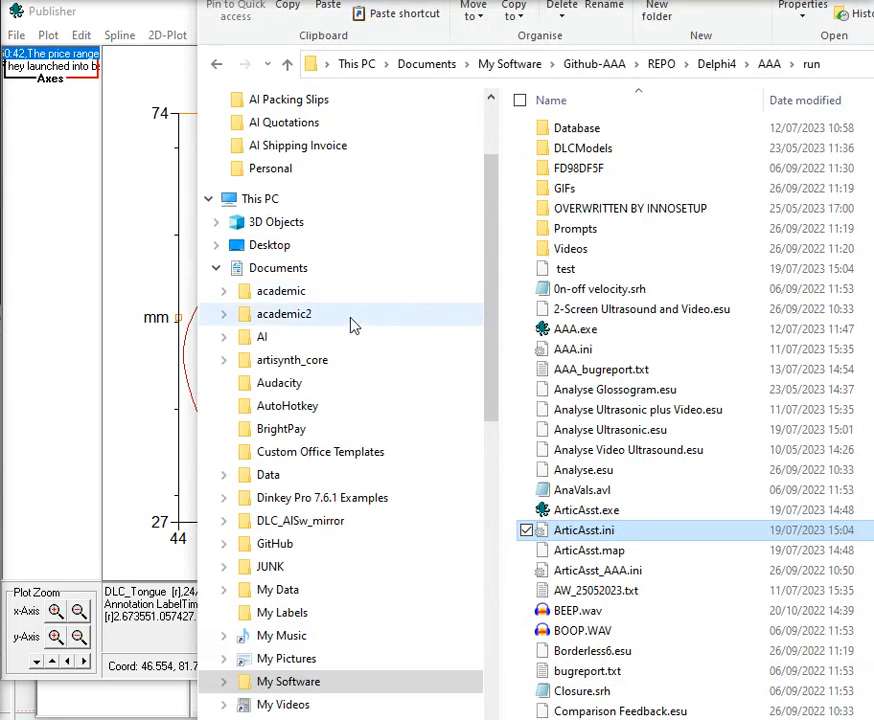
left_click(330, 271)
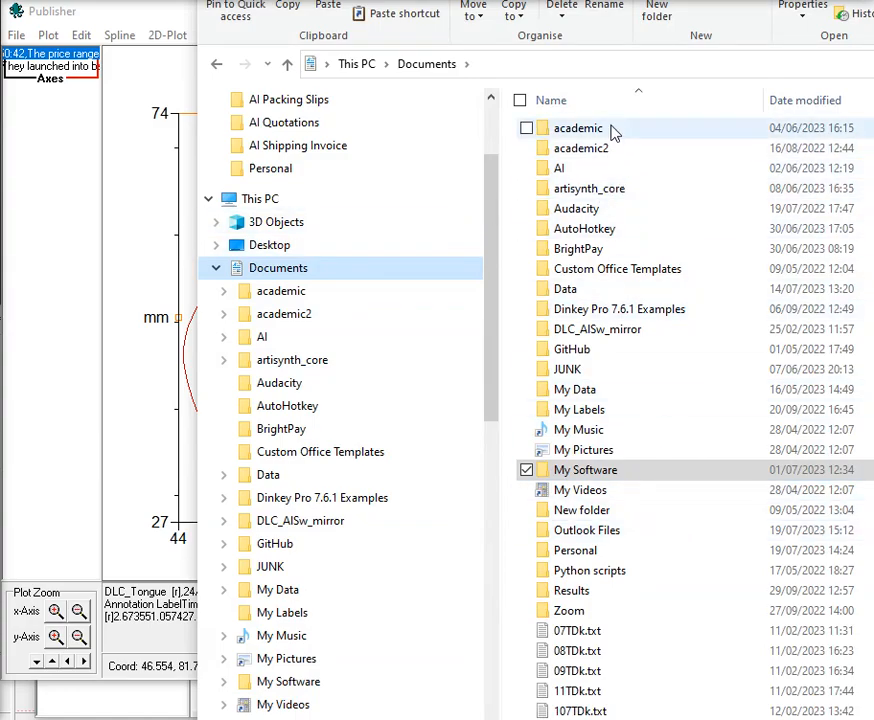
key("alt+Tab")
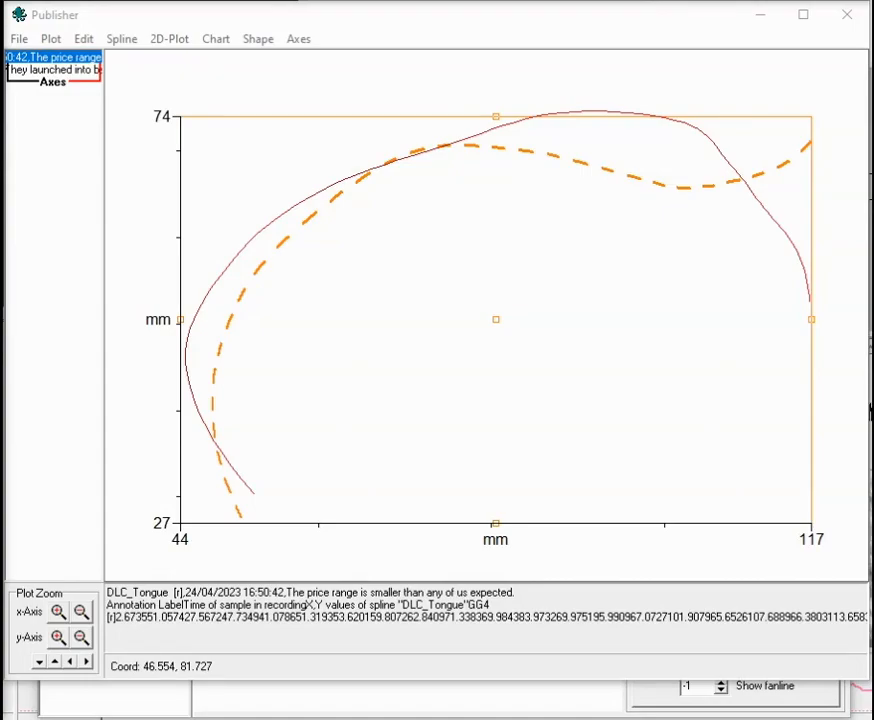
left_click_drag(873, 191, 260, 52)
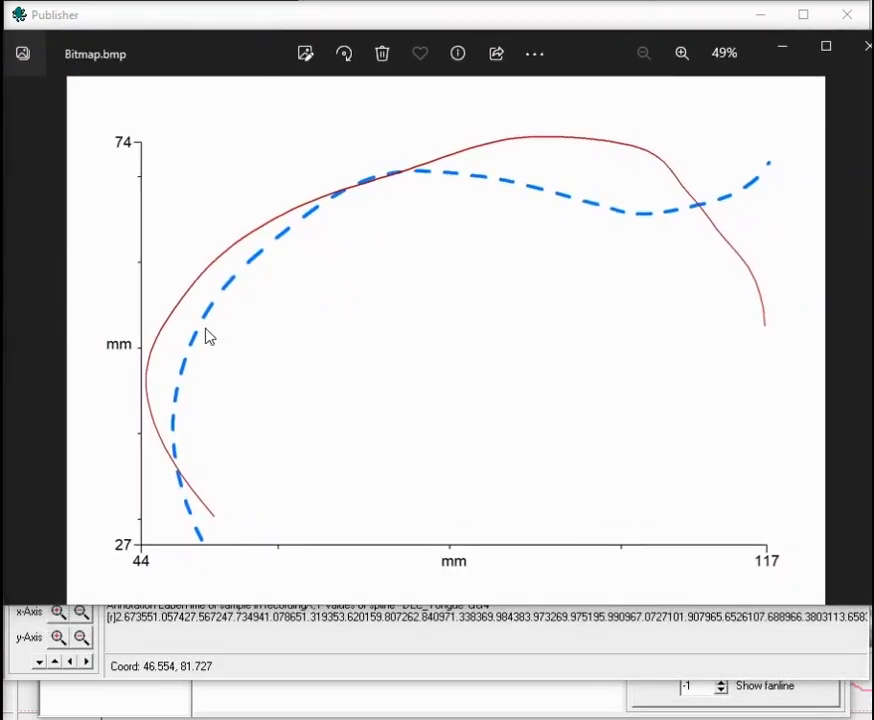